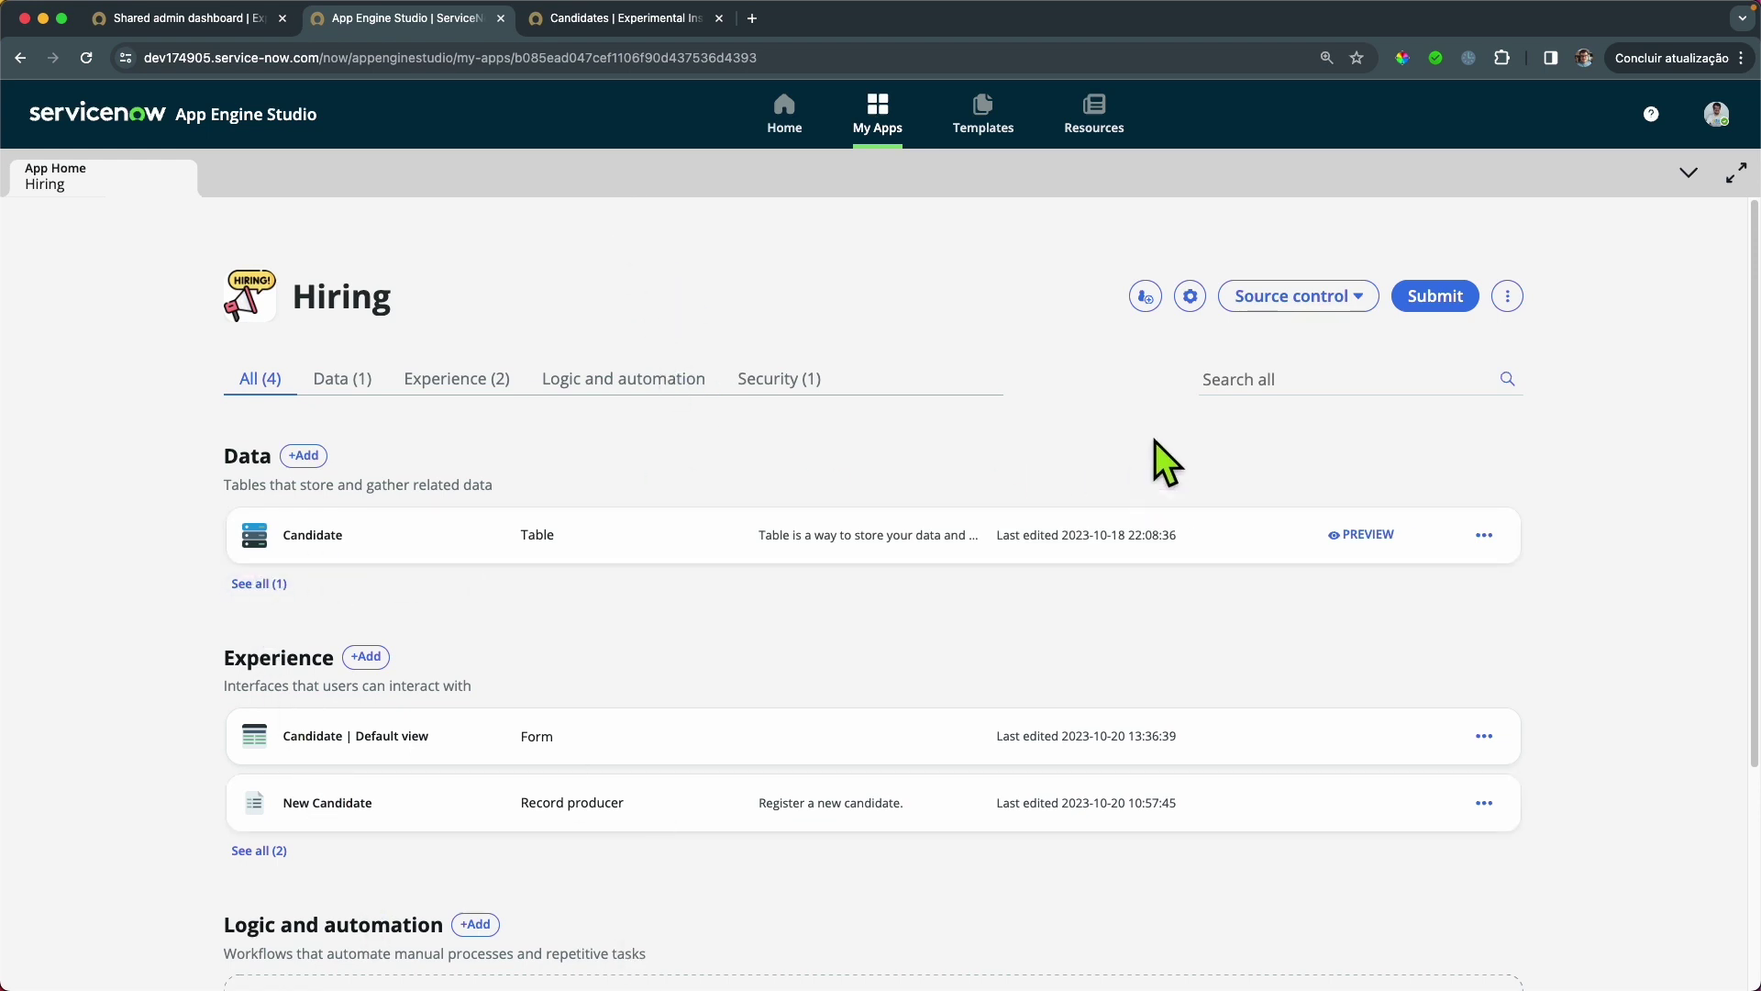
Review the Candidates list and its blank new-record form, and reopen the list from the navigation history
click(624, 18)
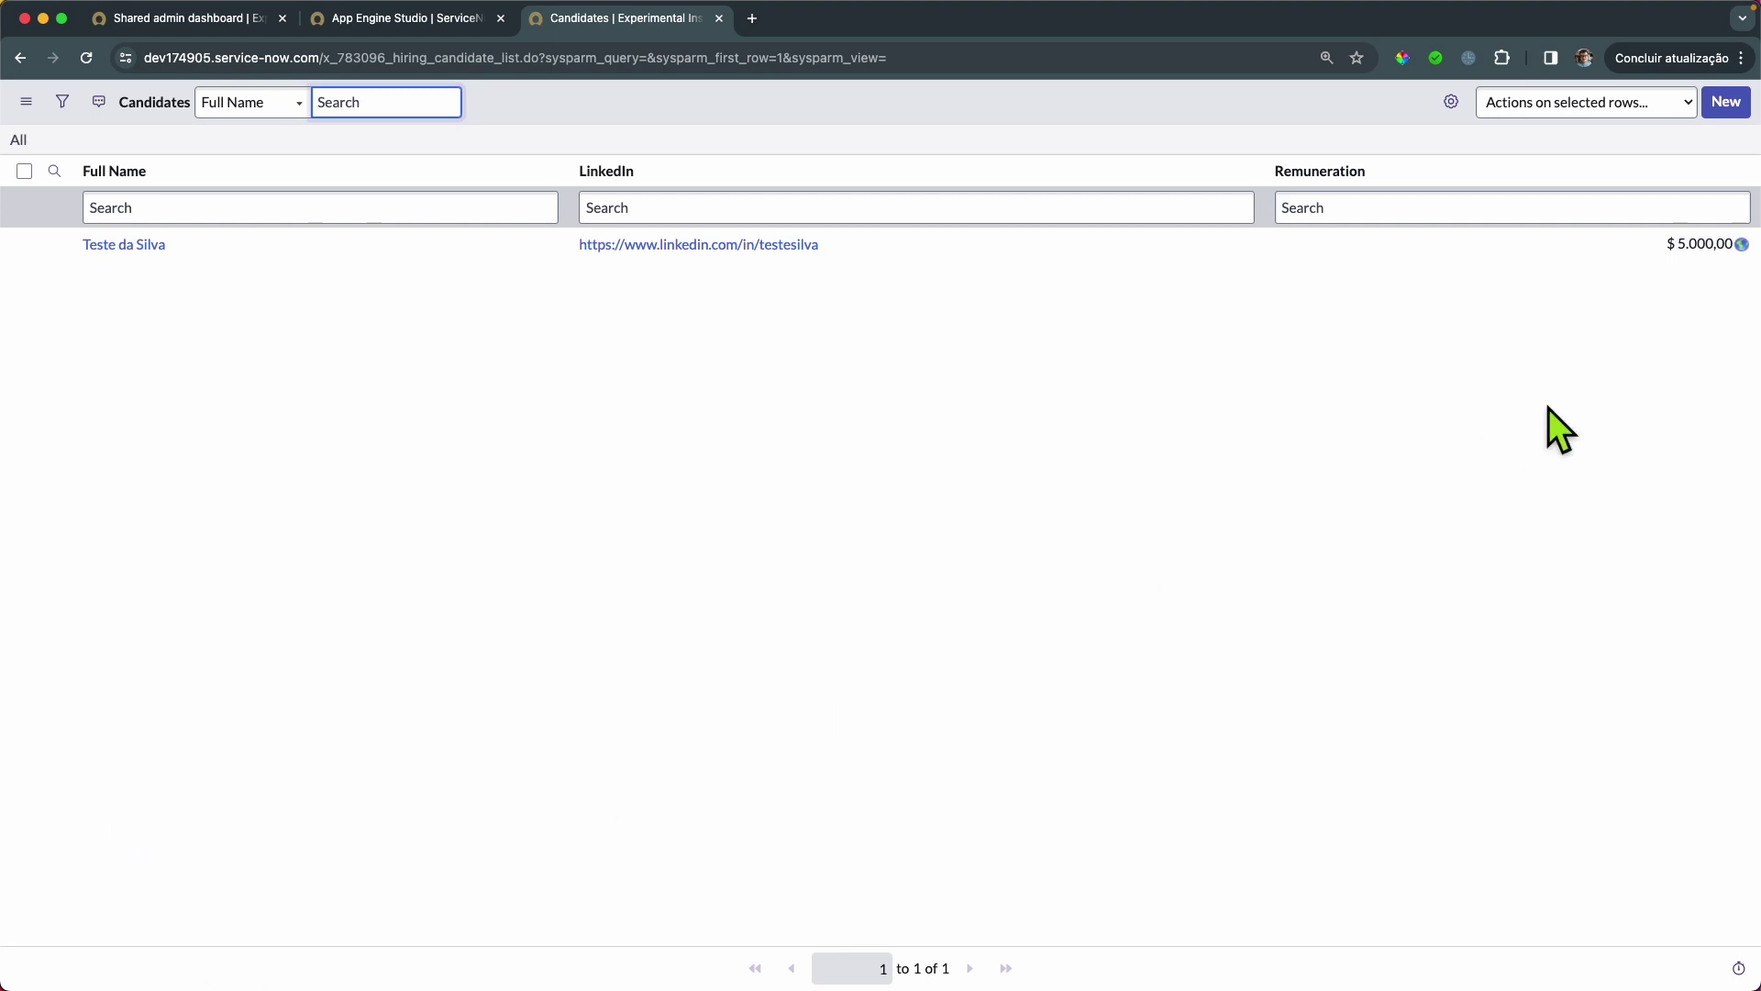
click(1724, 112)
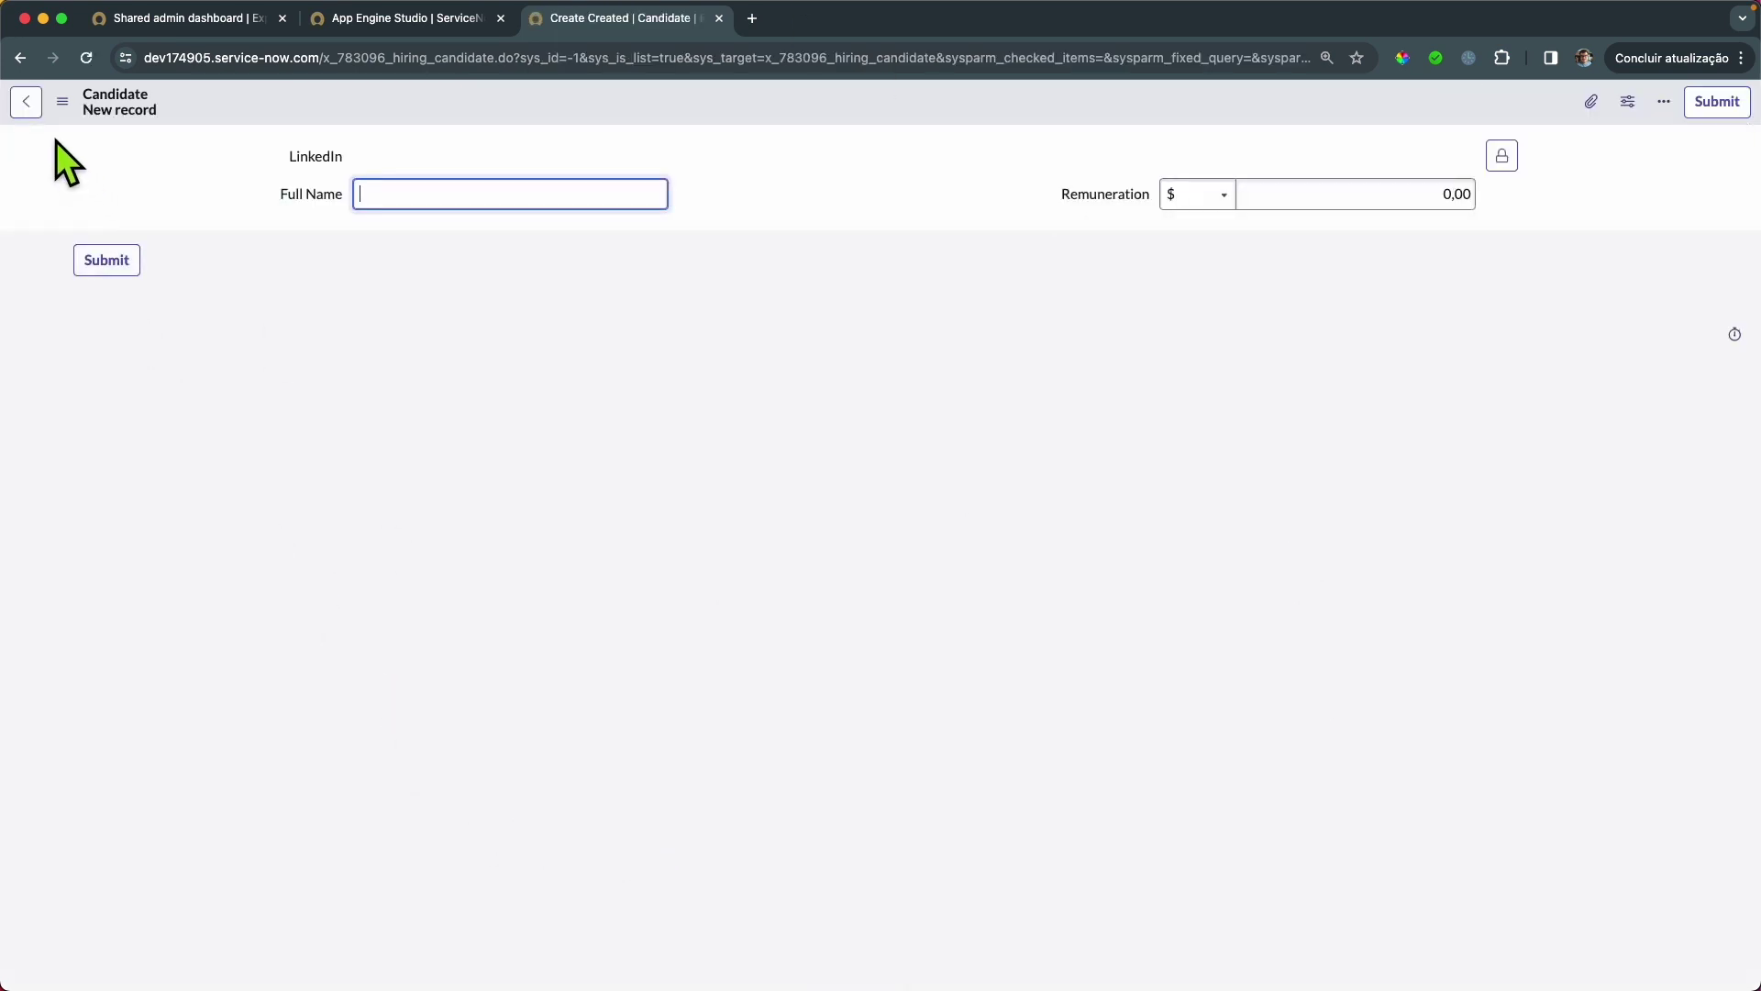
click(26, 101)
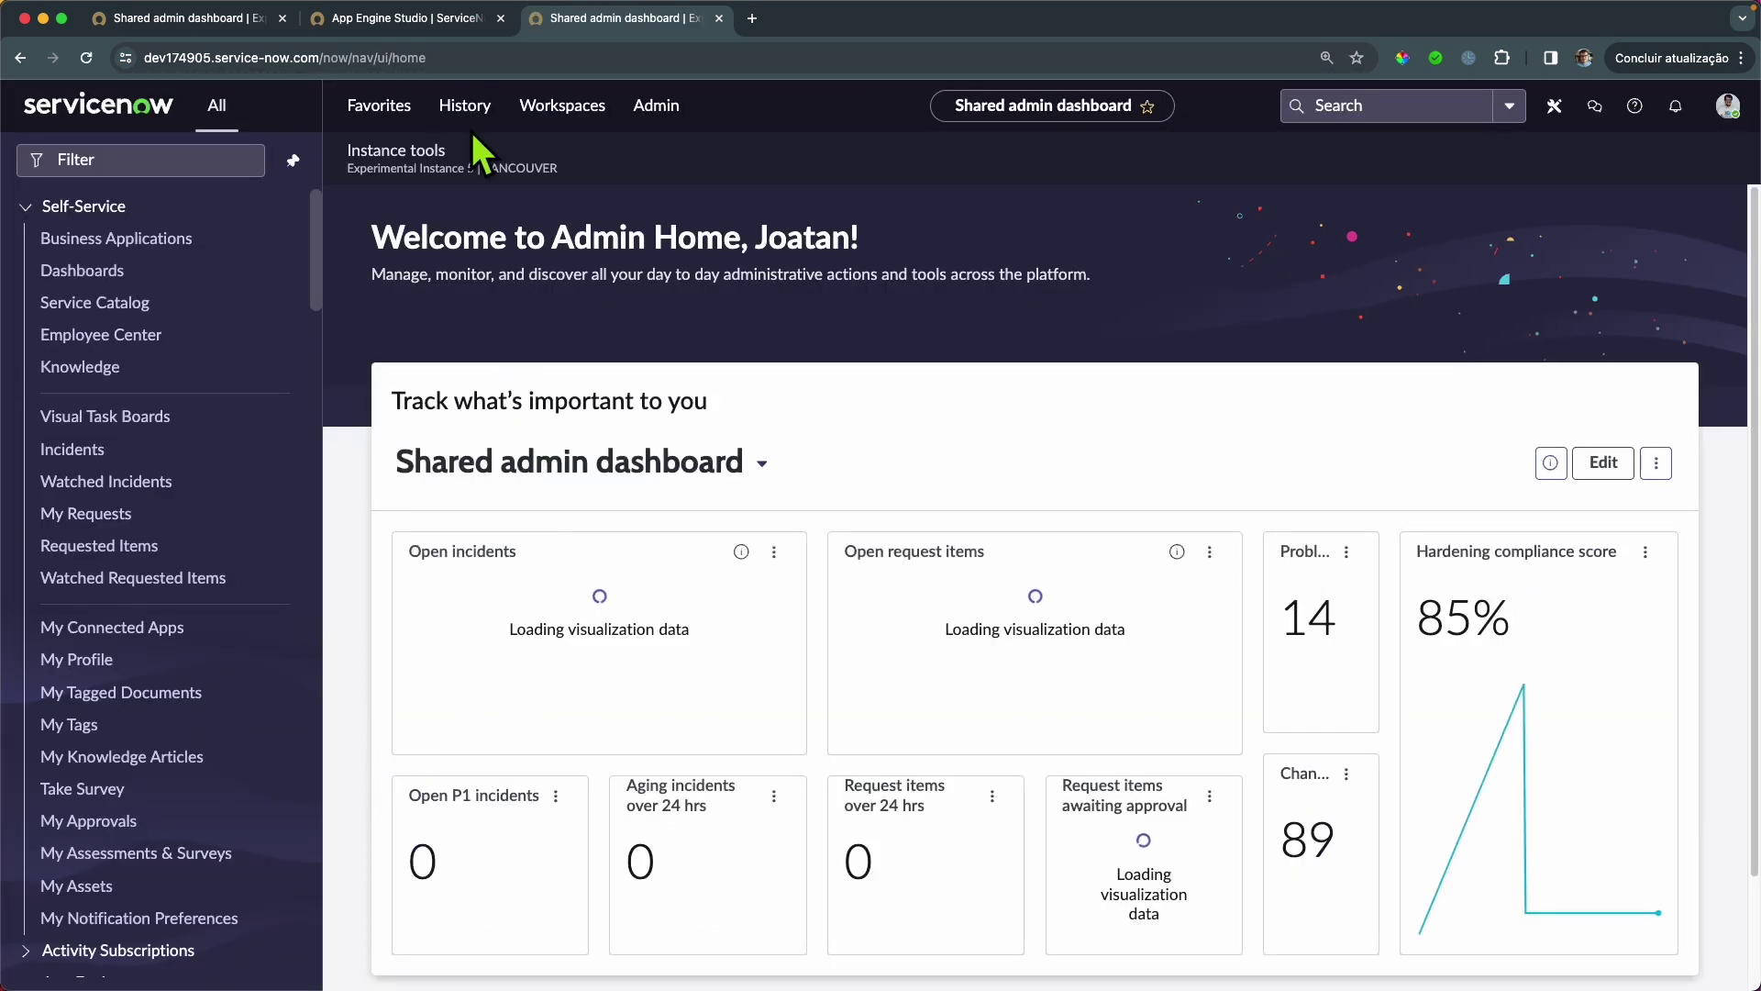
click(465, 109)
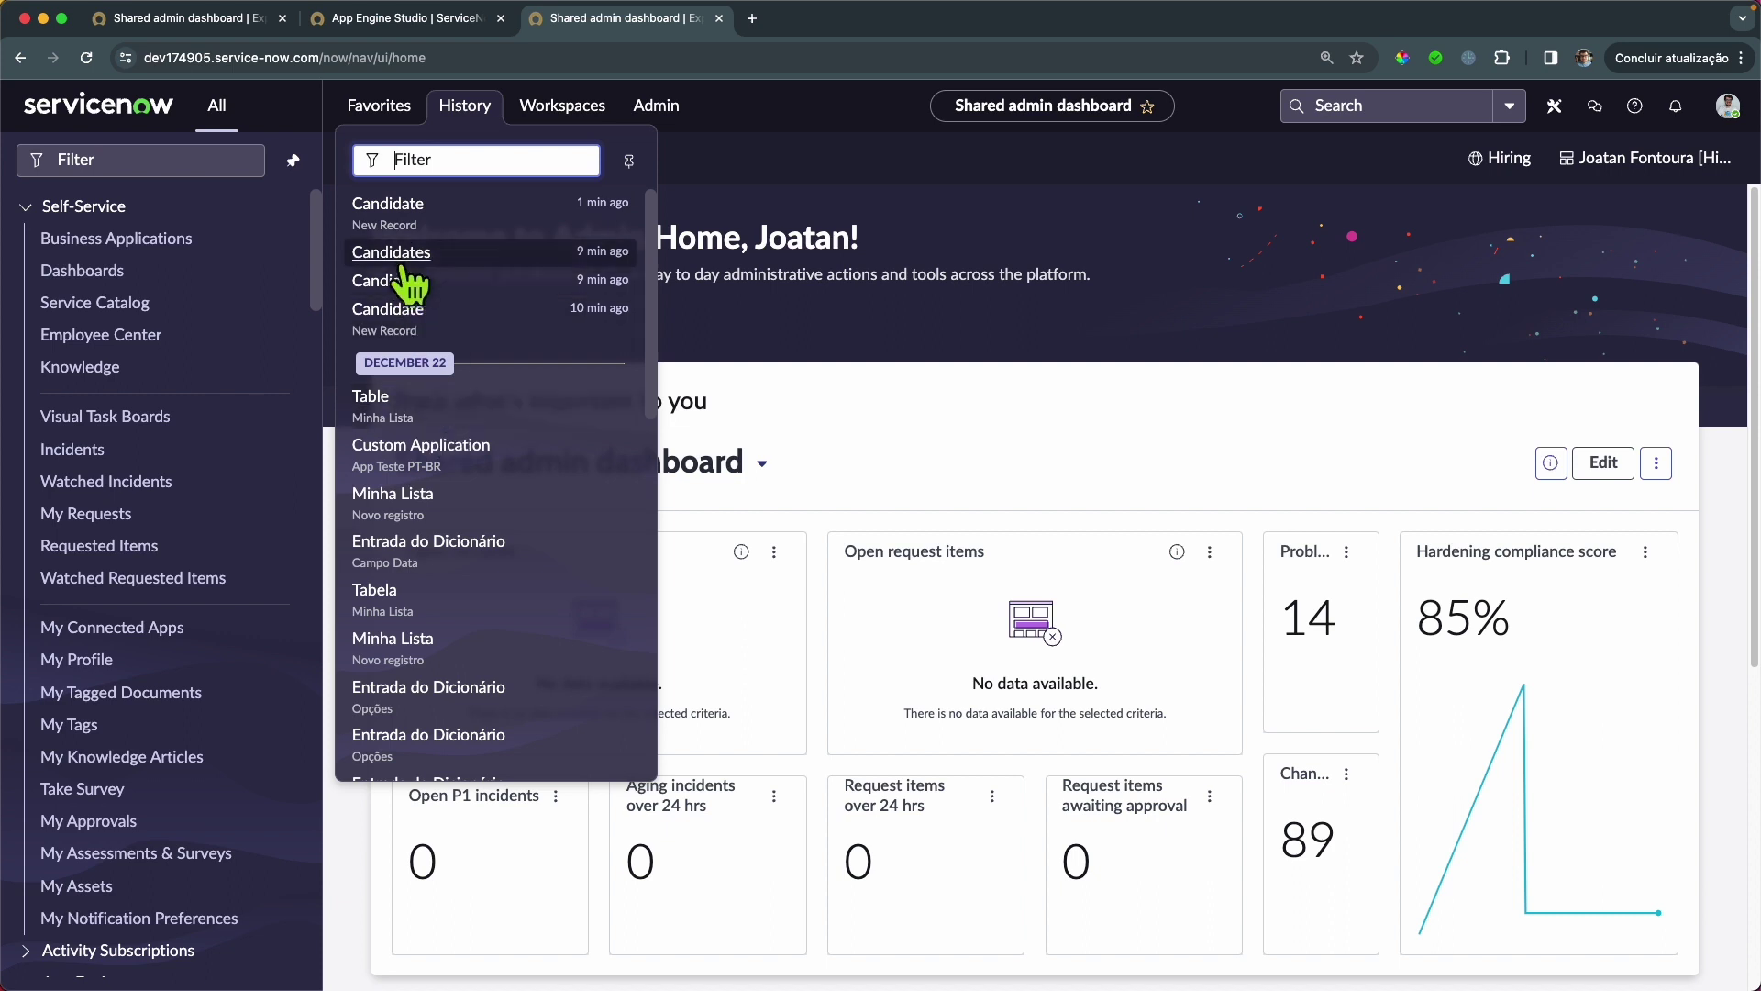
click(410, 281)
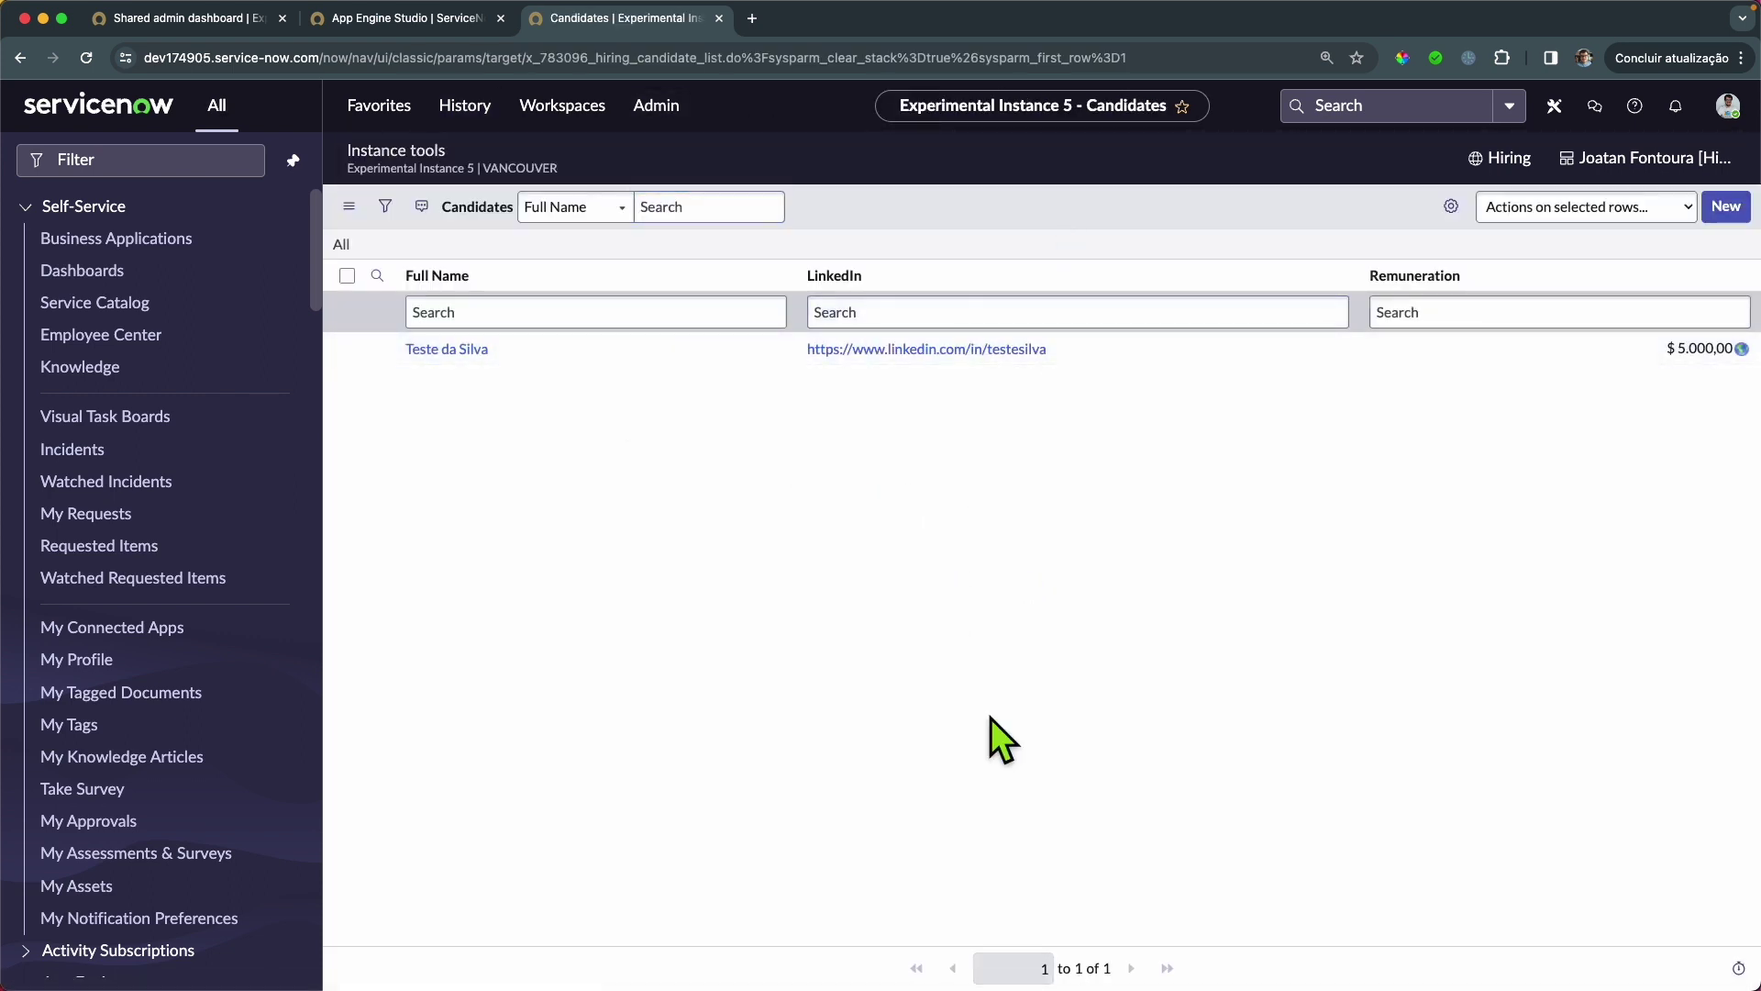
click(376, 27)
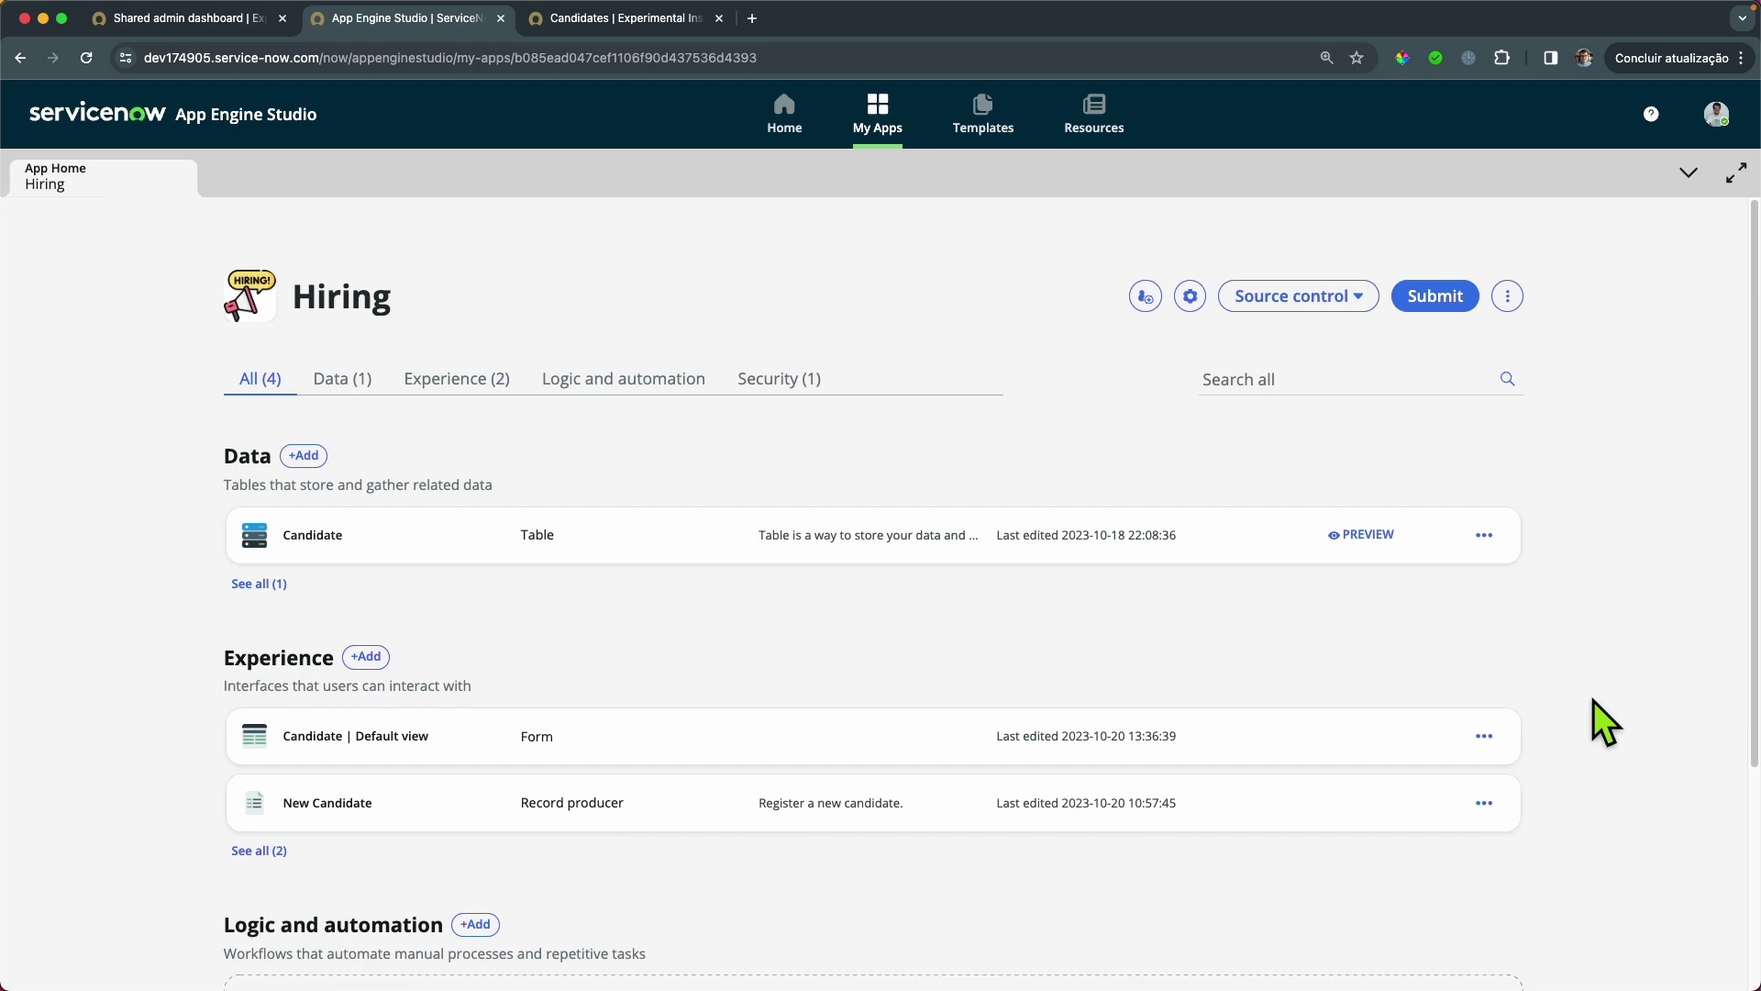
click(161, 19)
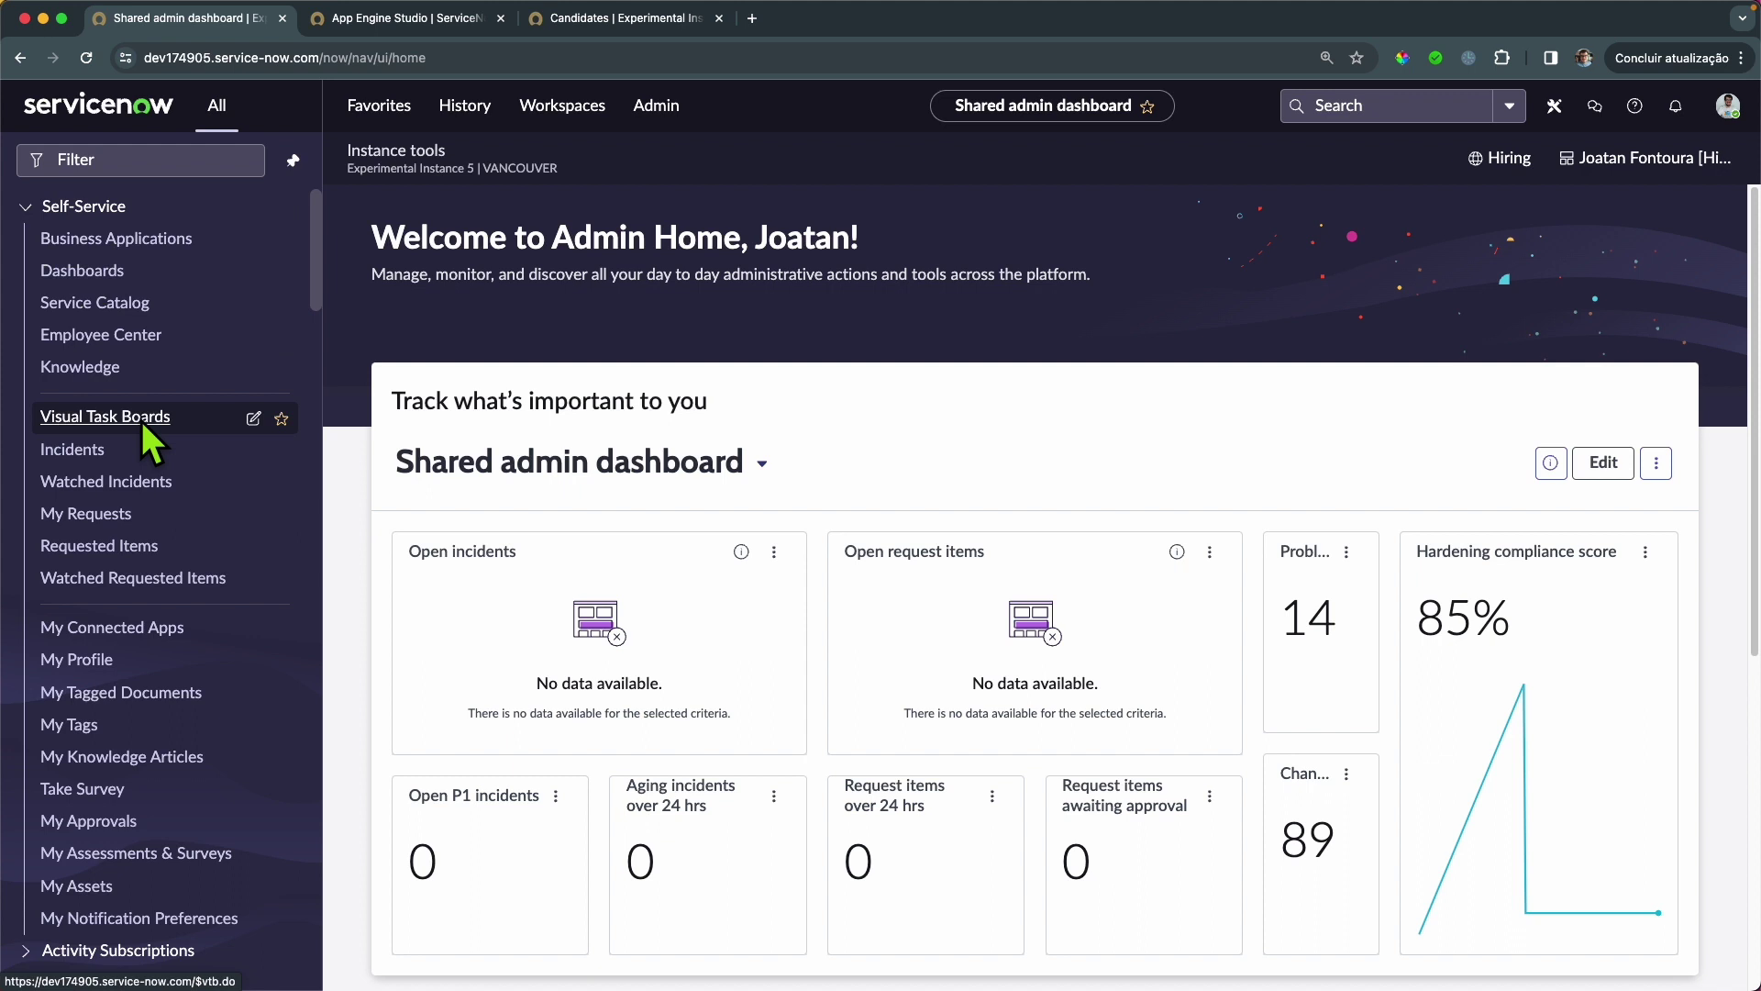
Switch to App Engine Studio and delete the Candidate table from the Hiring app's data, confirming with DELETE
click(396, 20)
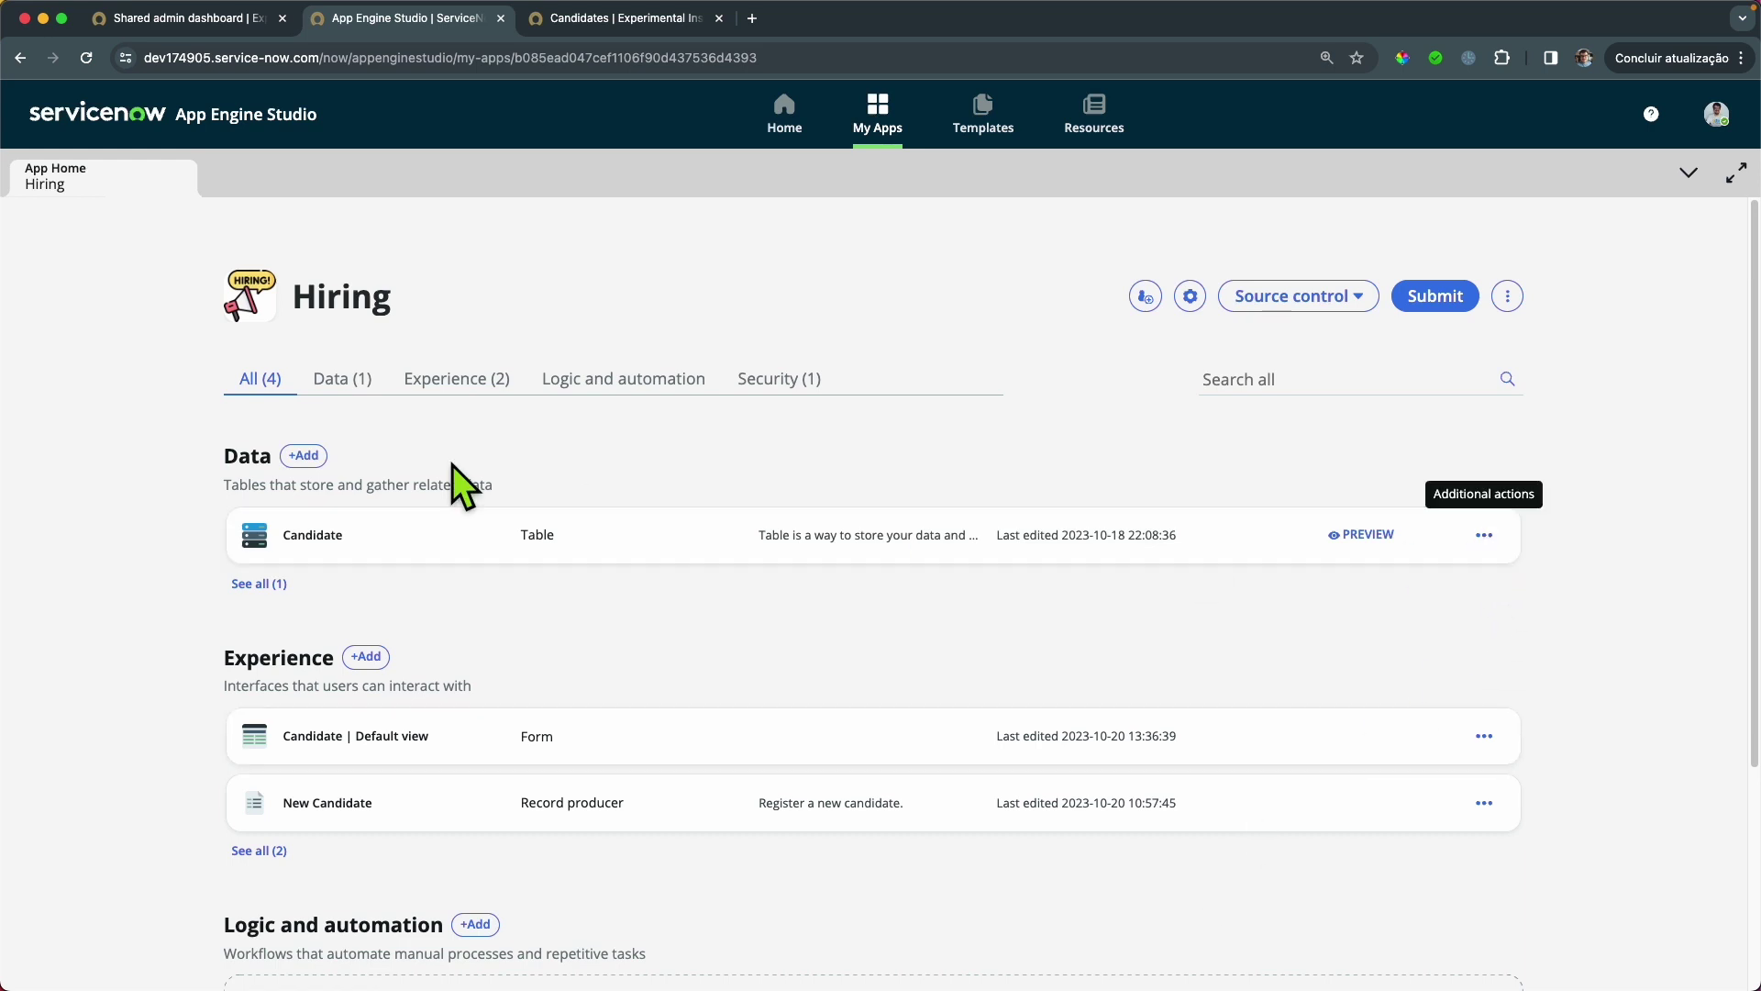
click(347, 381)
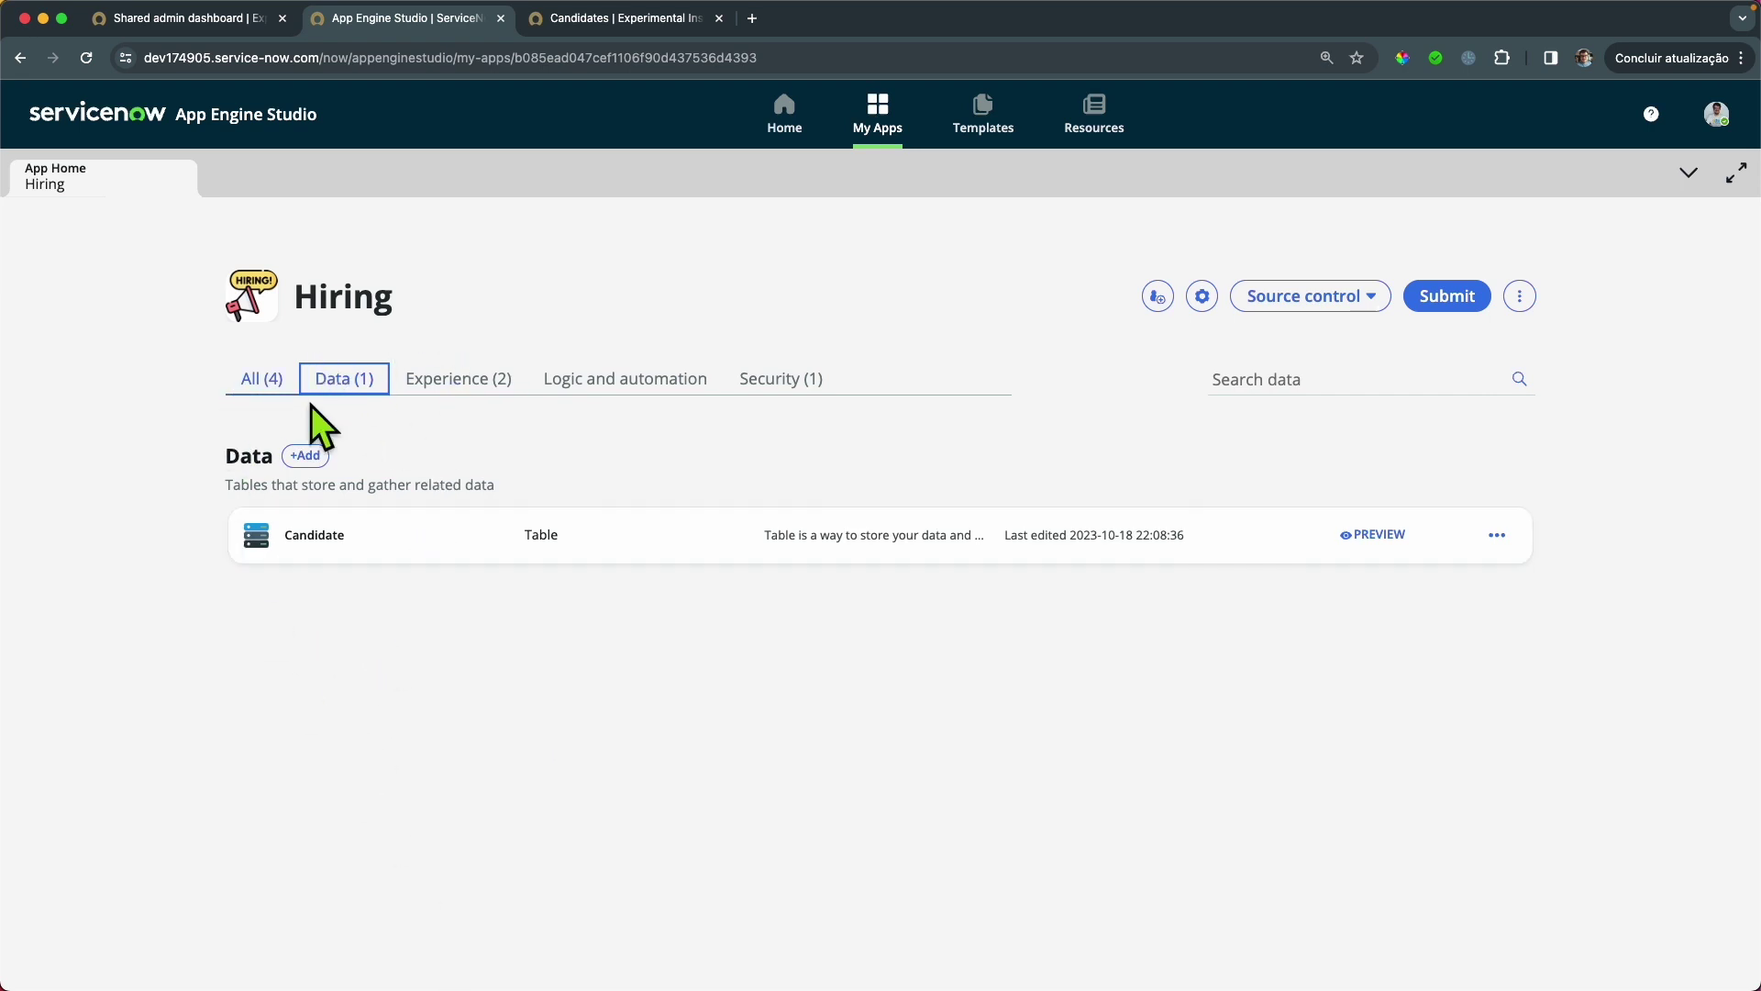
click(1499, 535)
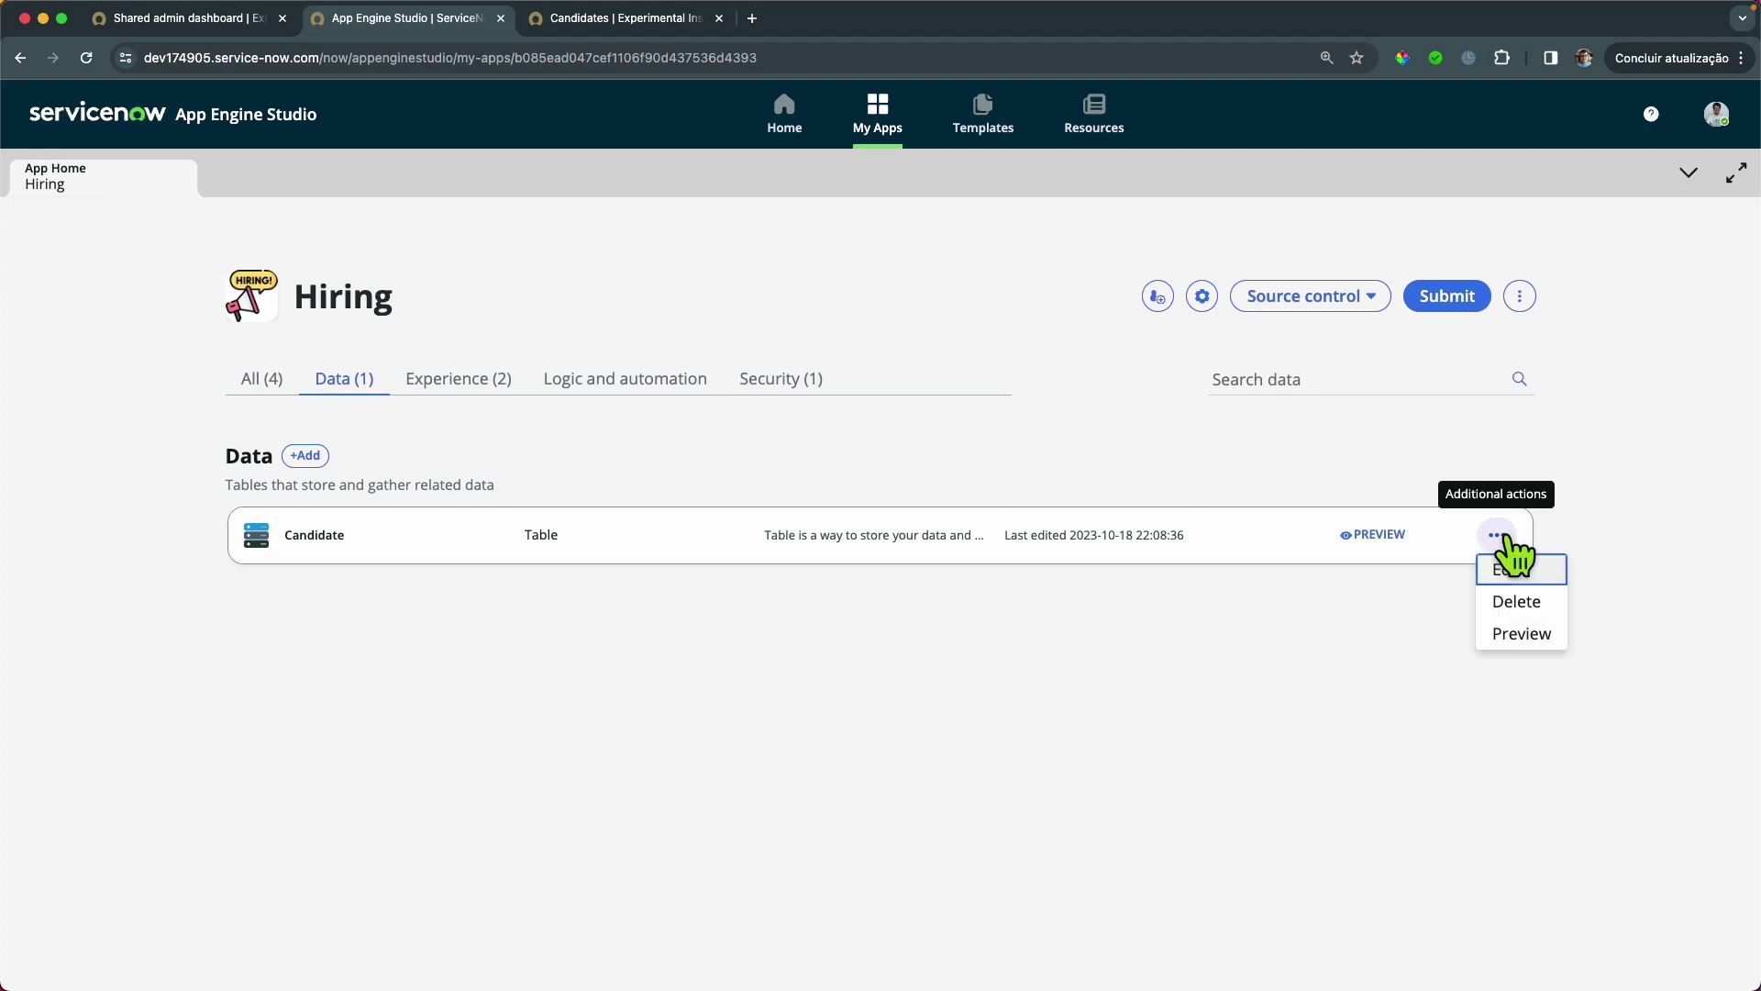
click(1518, 603)
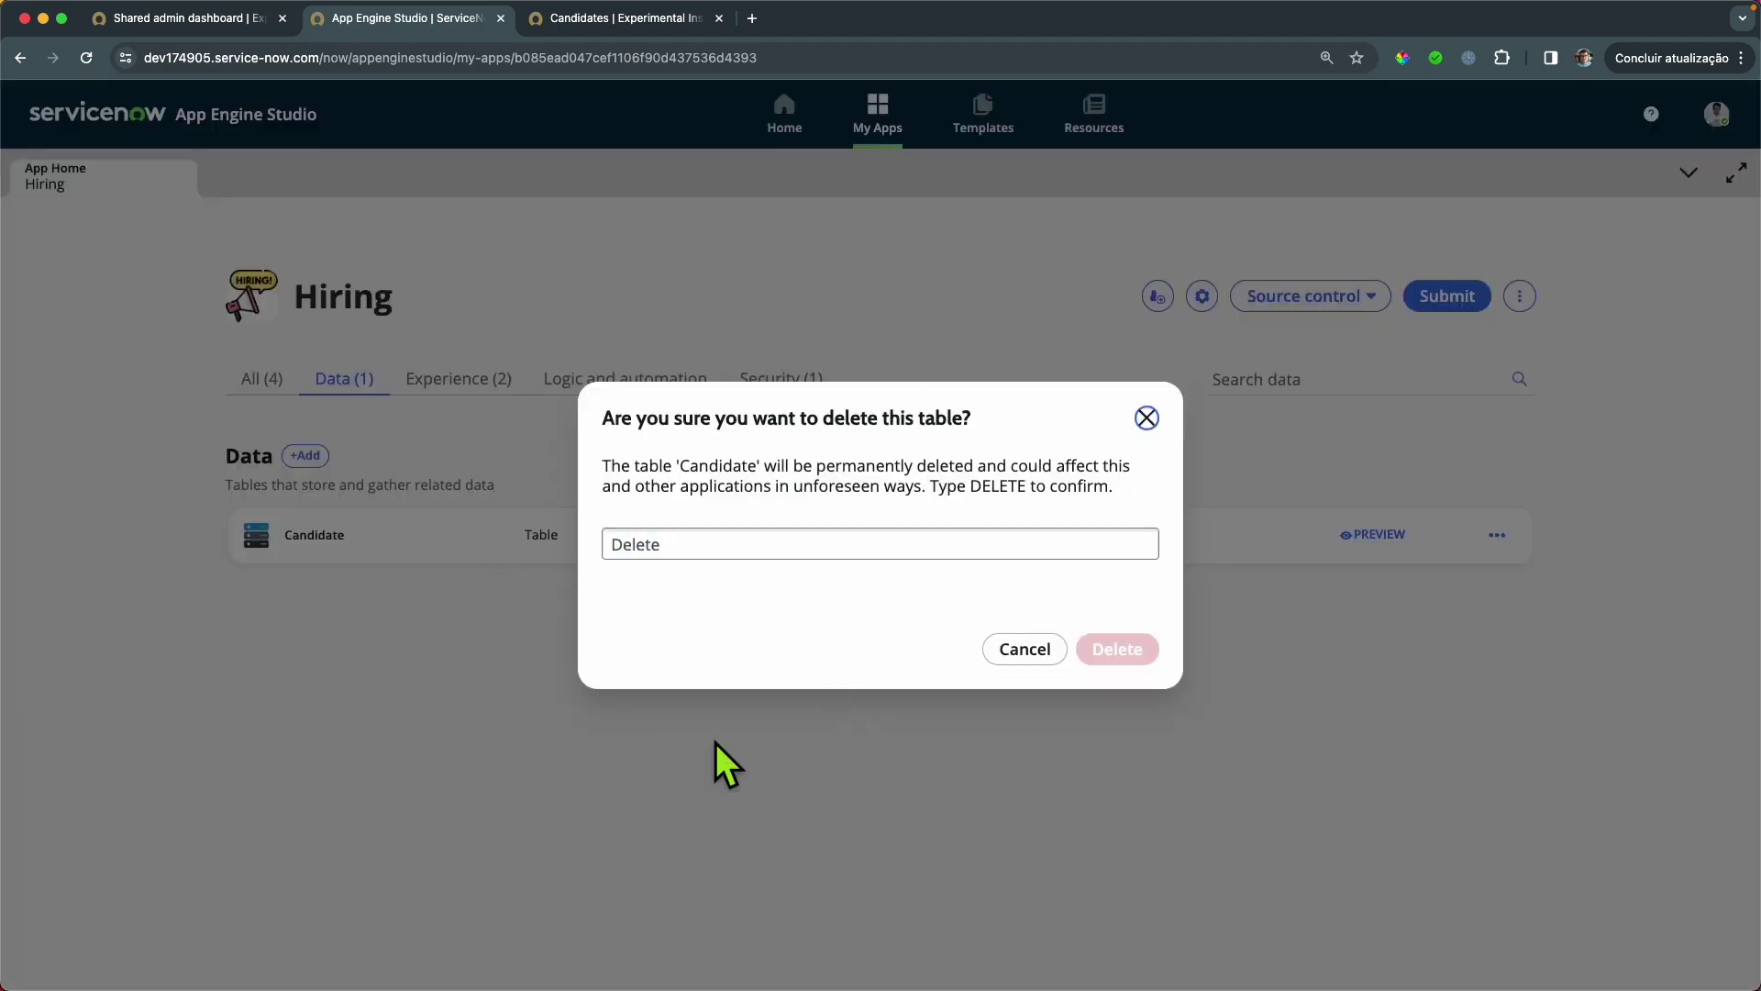
click(710, 546)
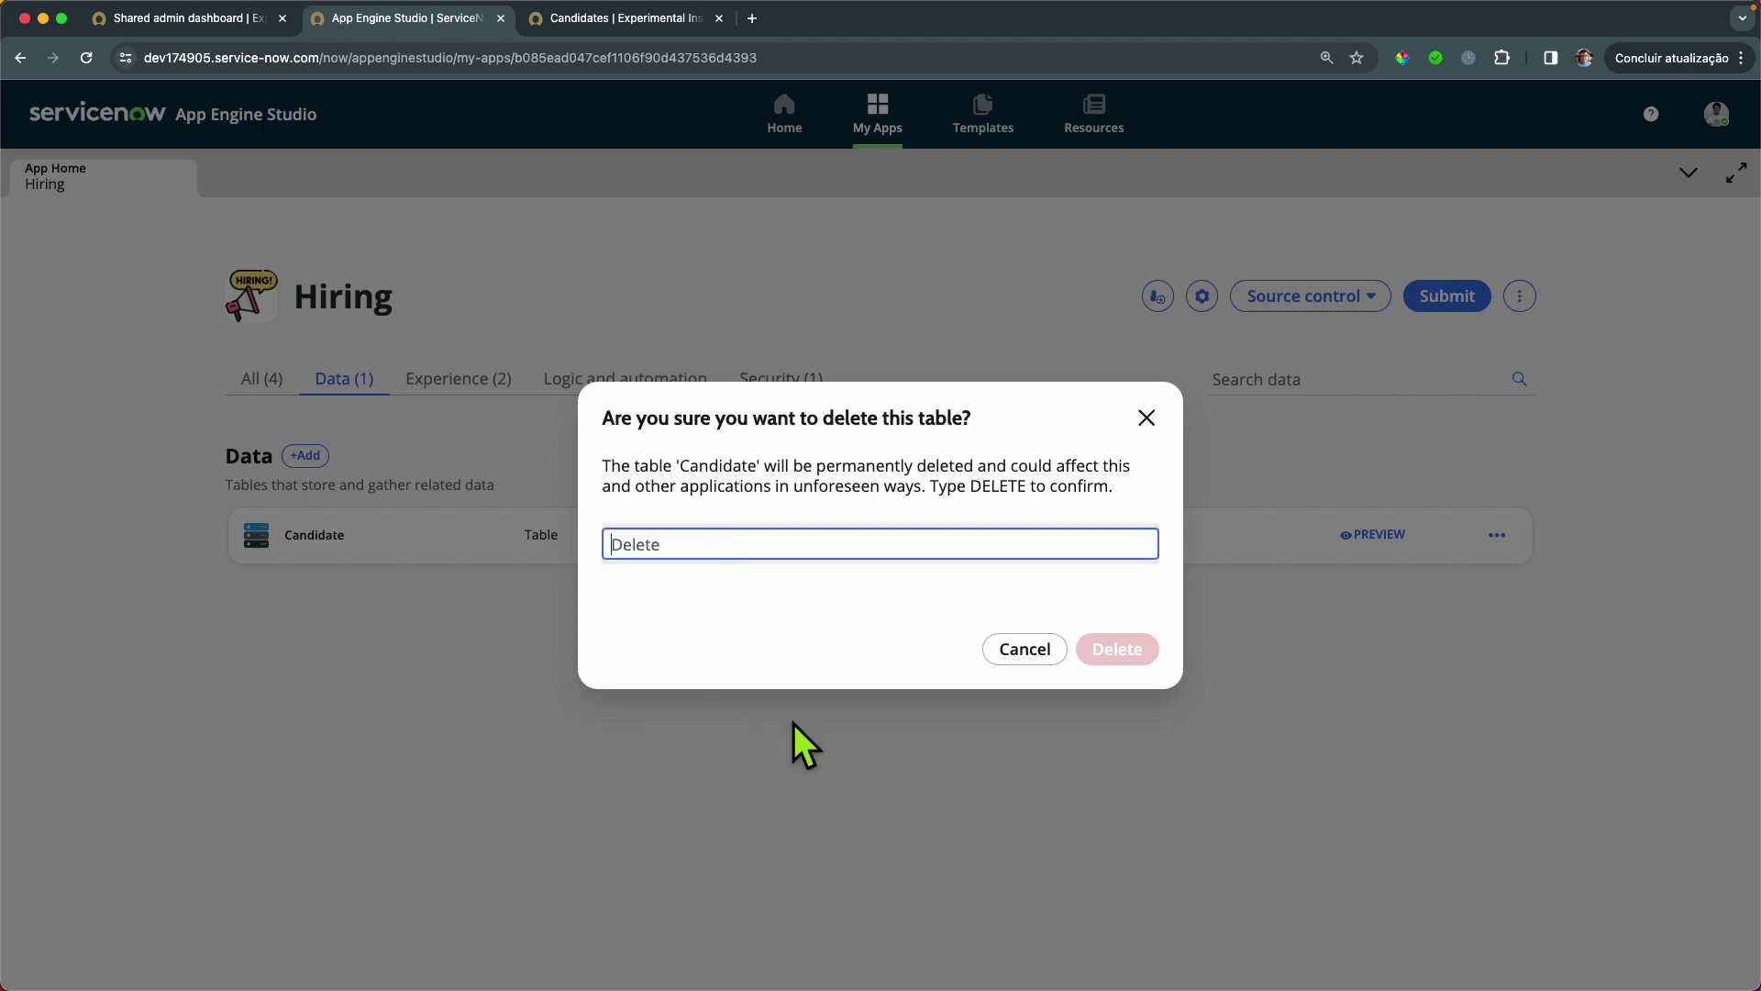
text(DELETE)
key(Tab)
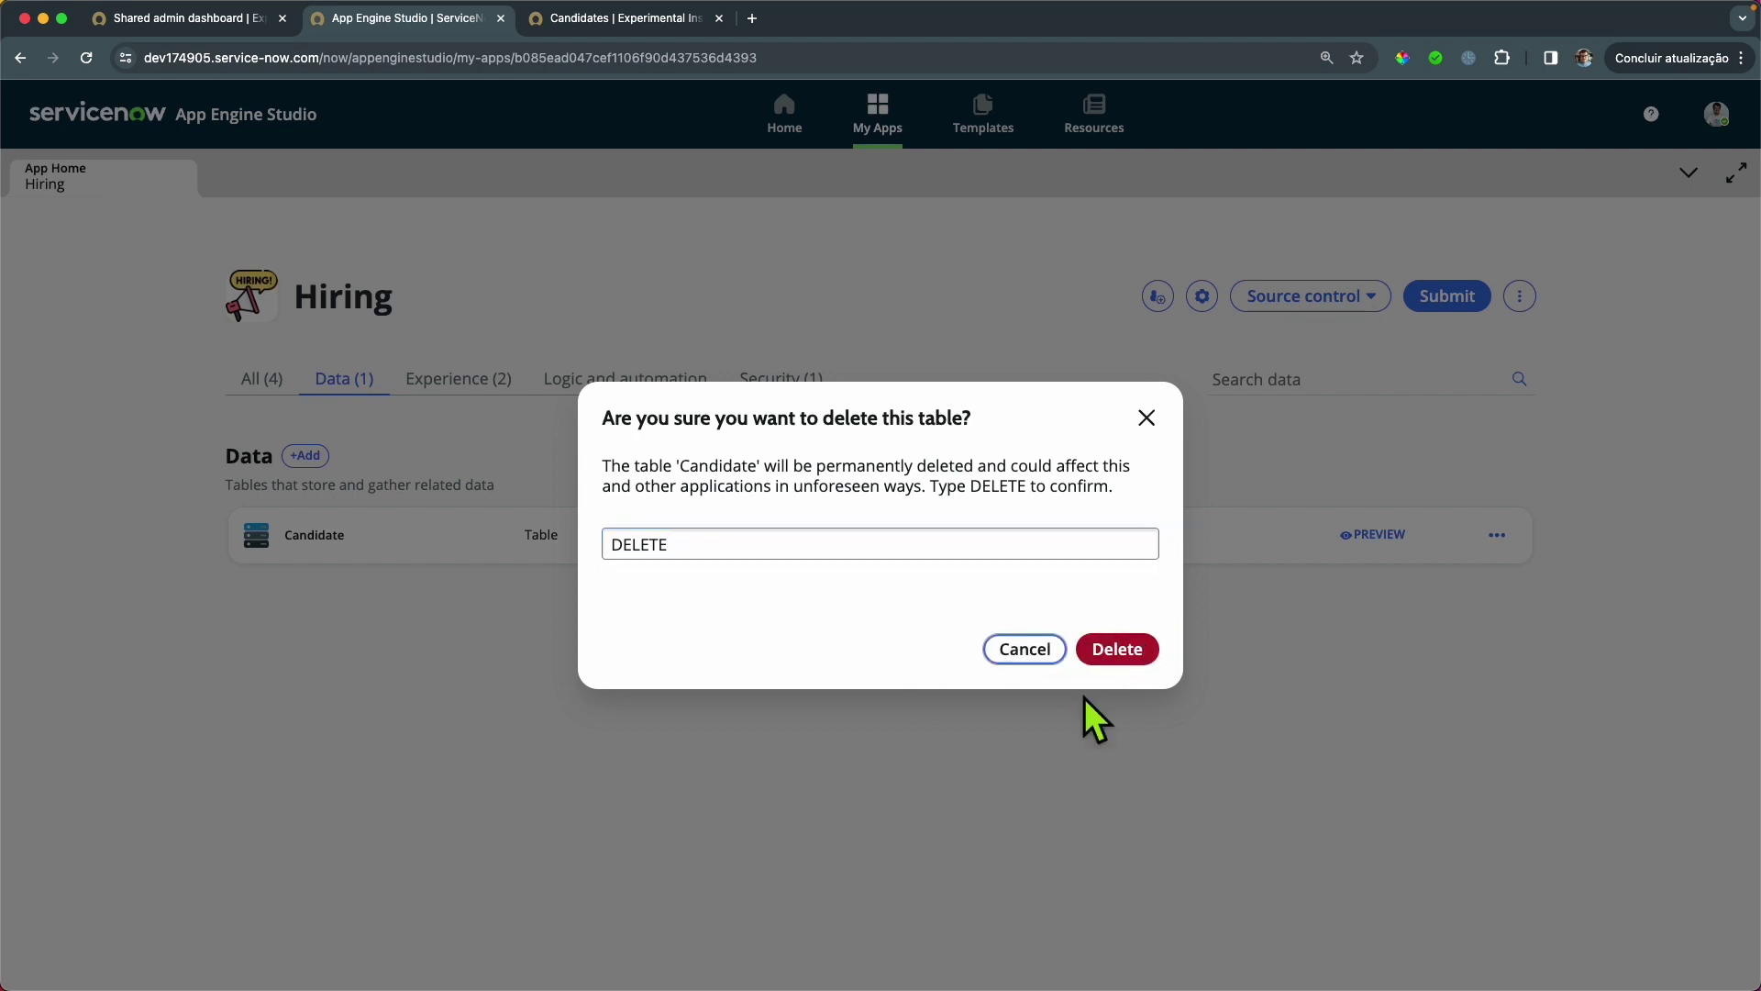
click(1118, 650)
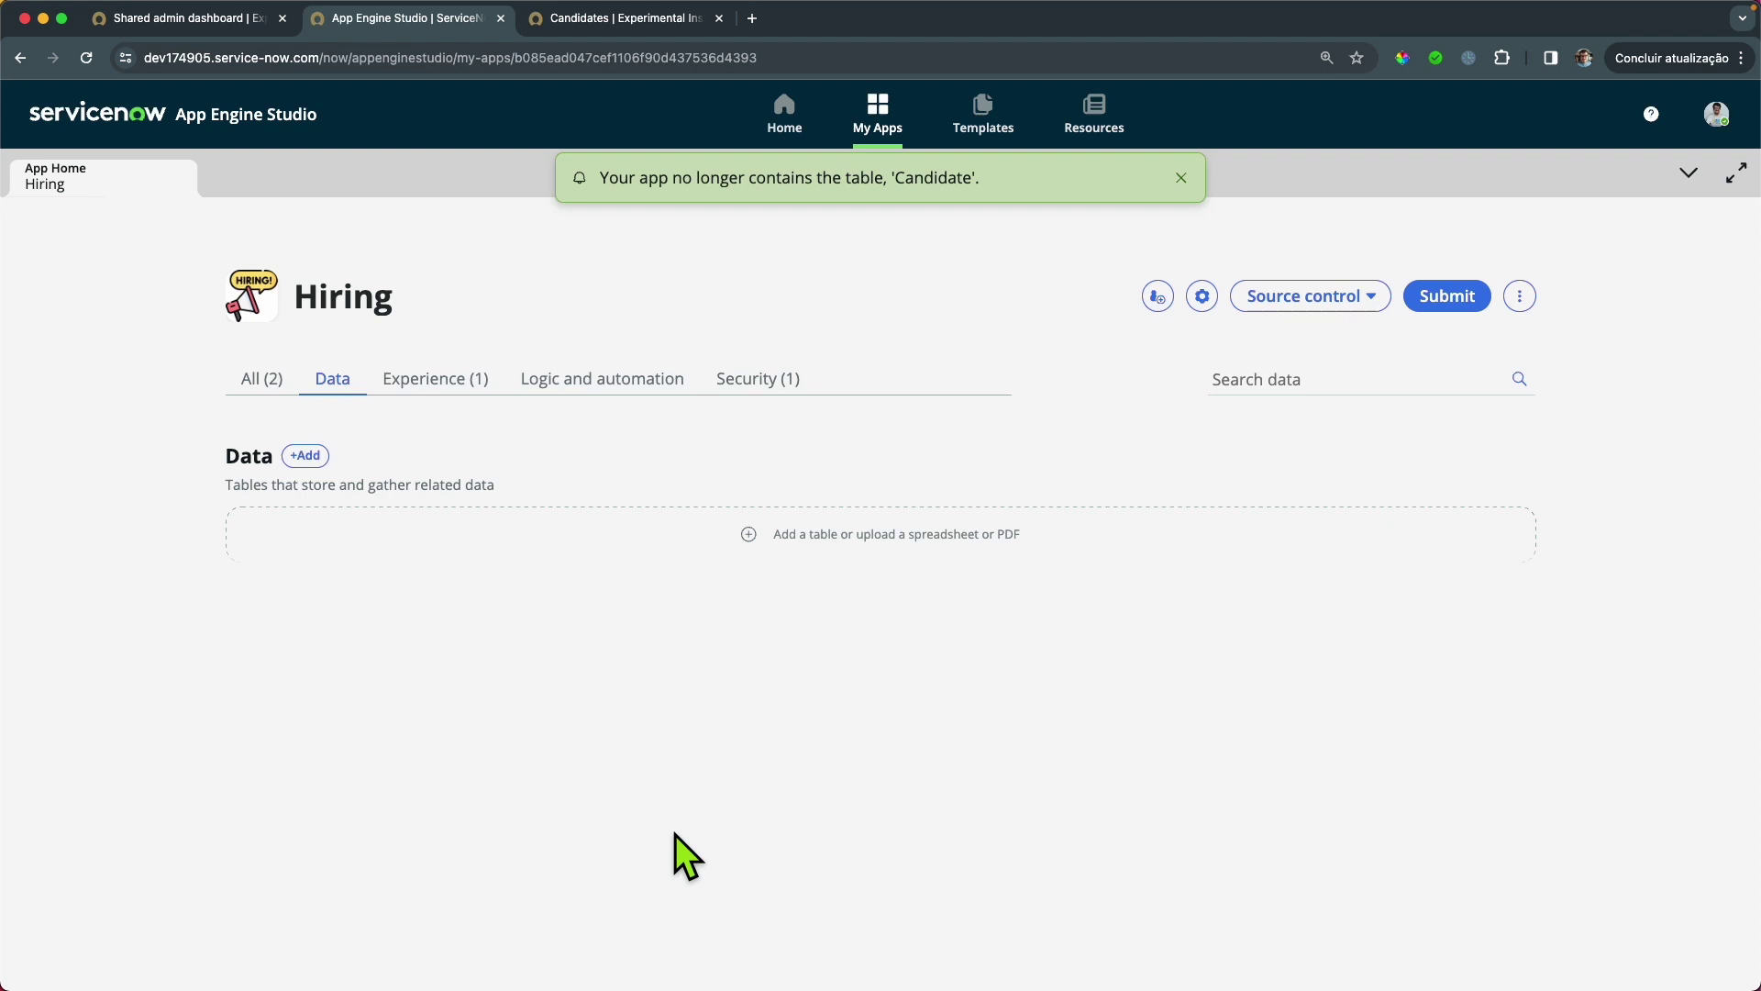
Refresh the open Candidates list to check the deleted table, and return to the instance home page
click(555, 20)
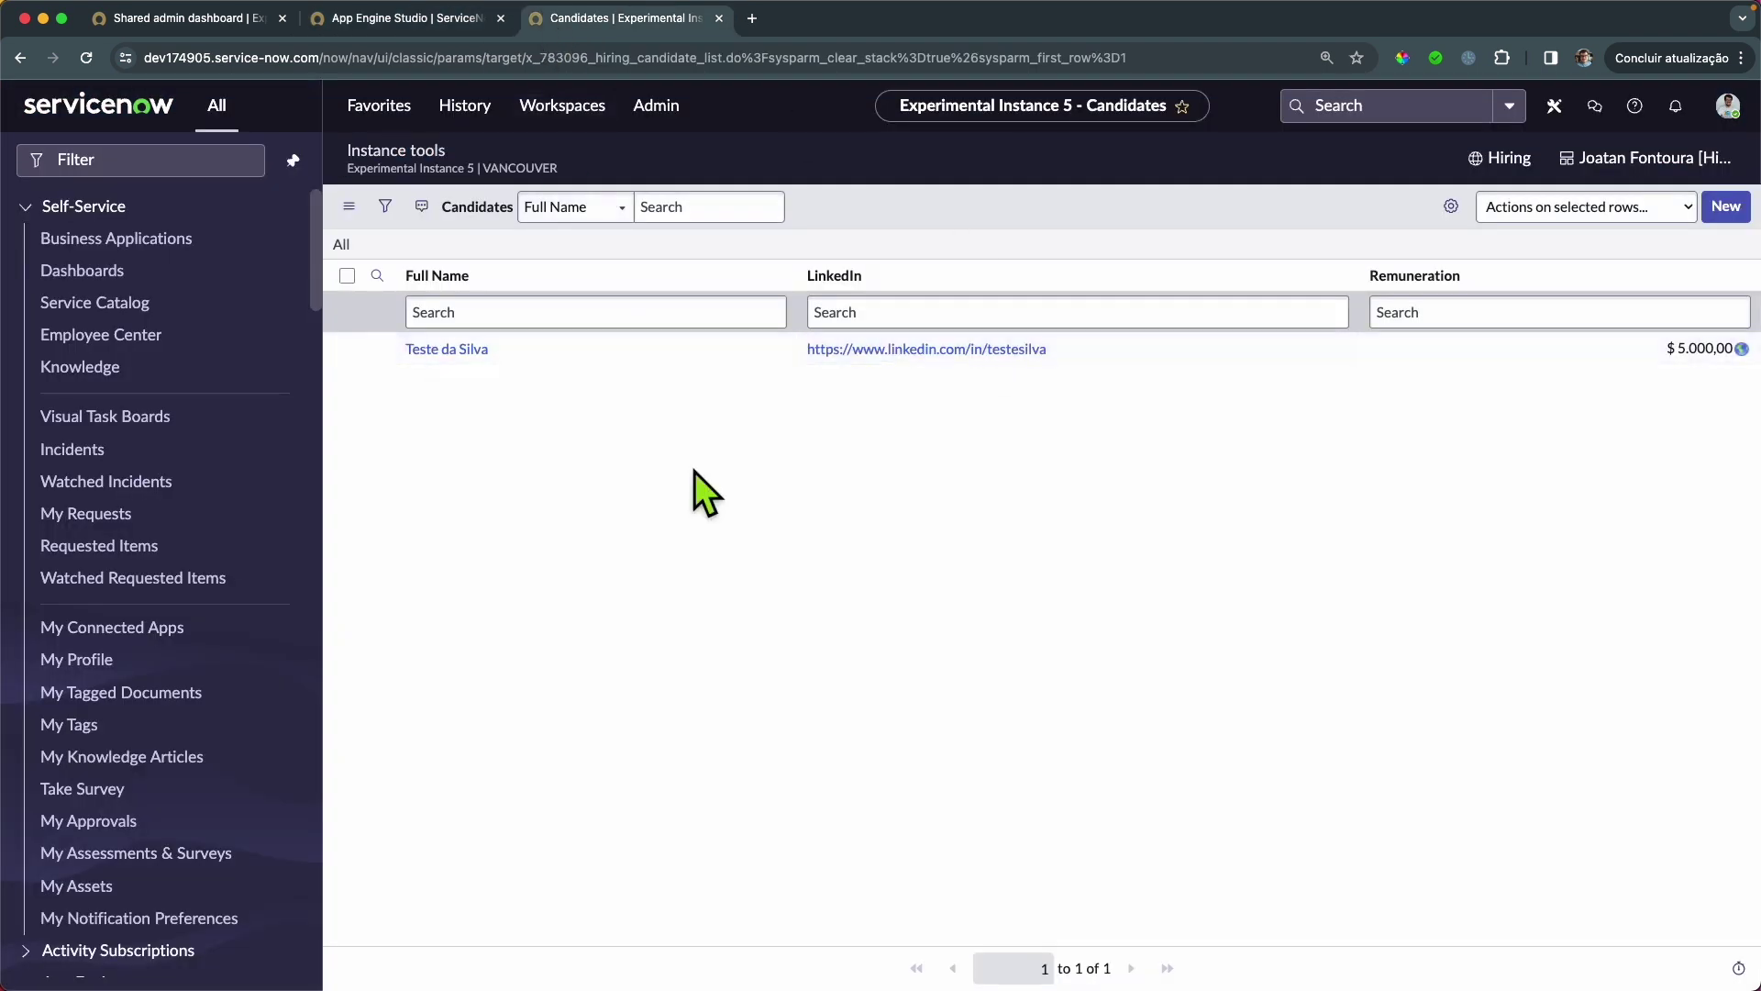
right_click(1010, 207)
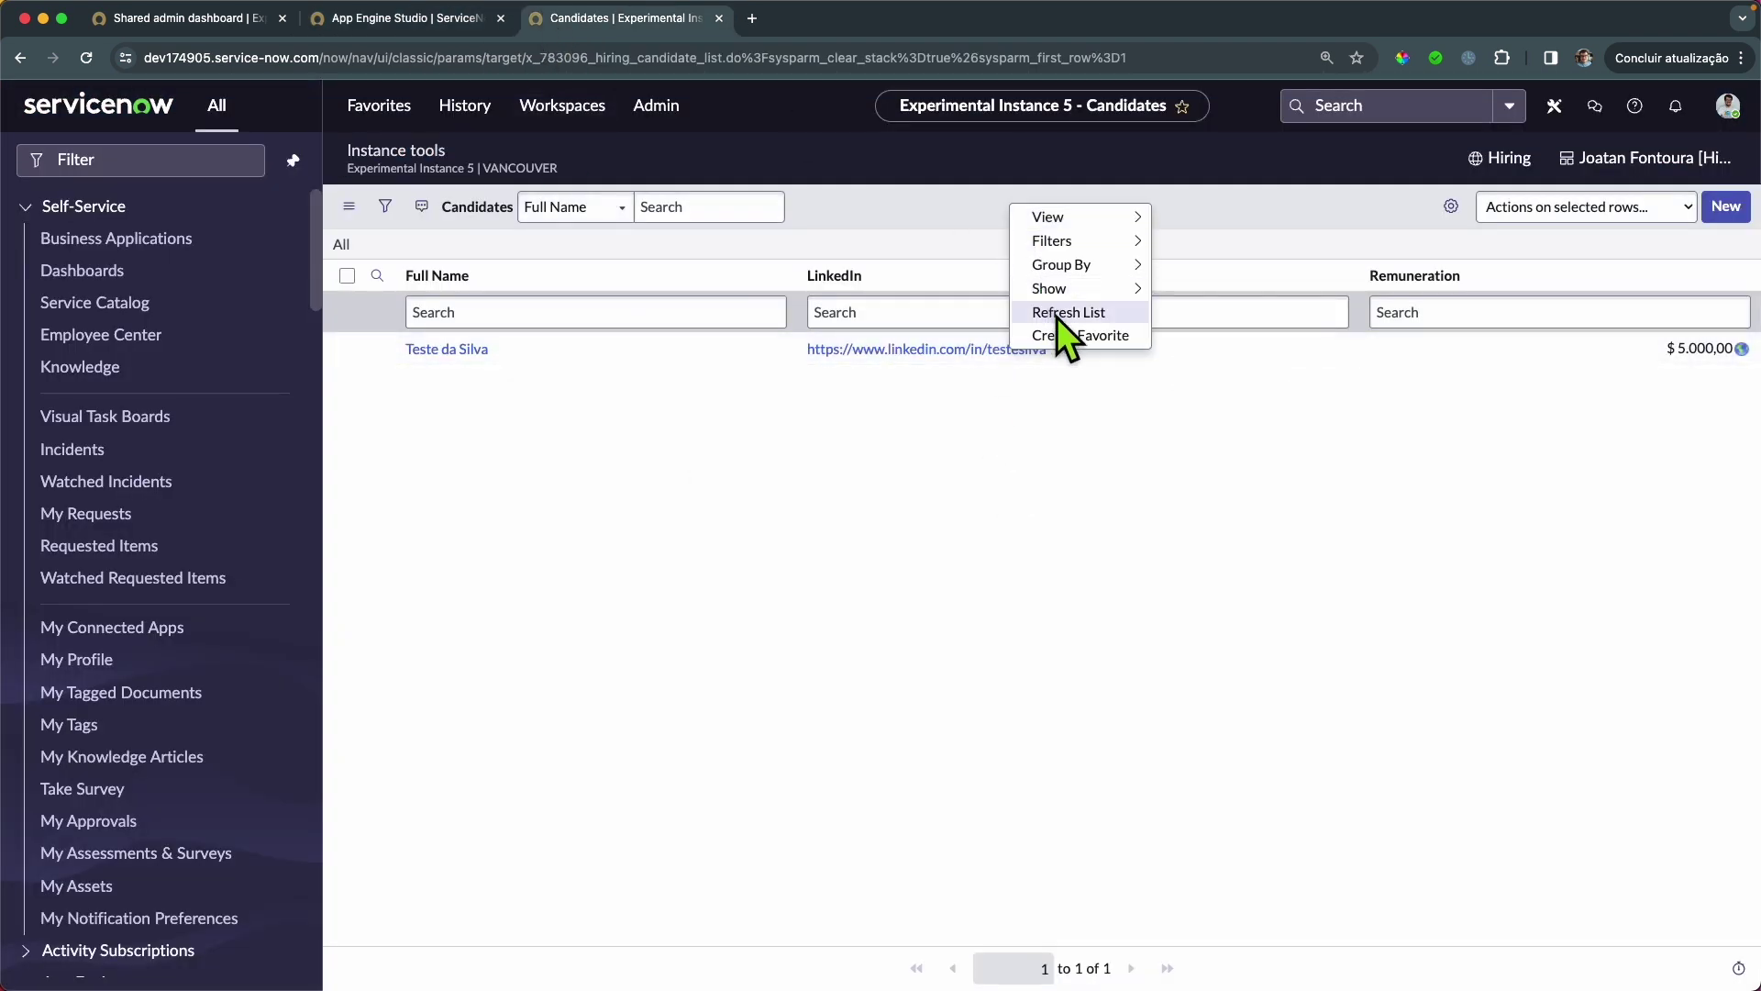
click(1057, 314)
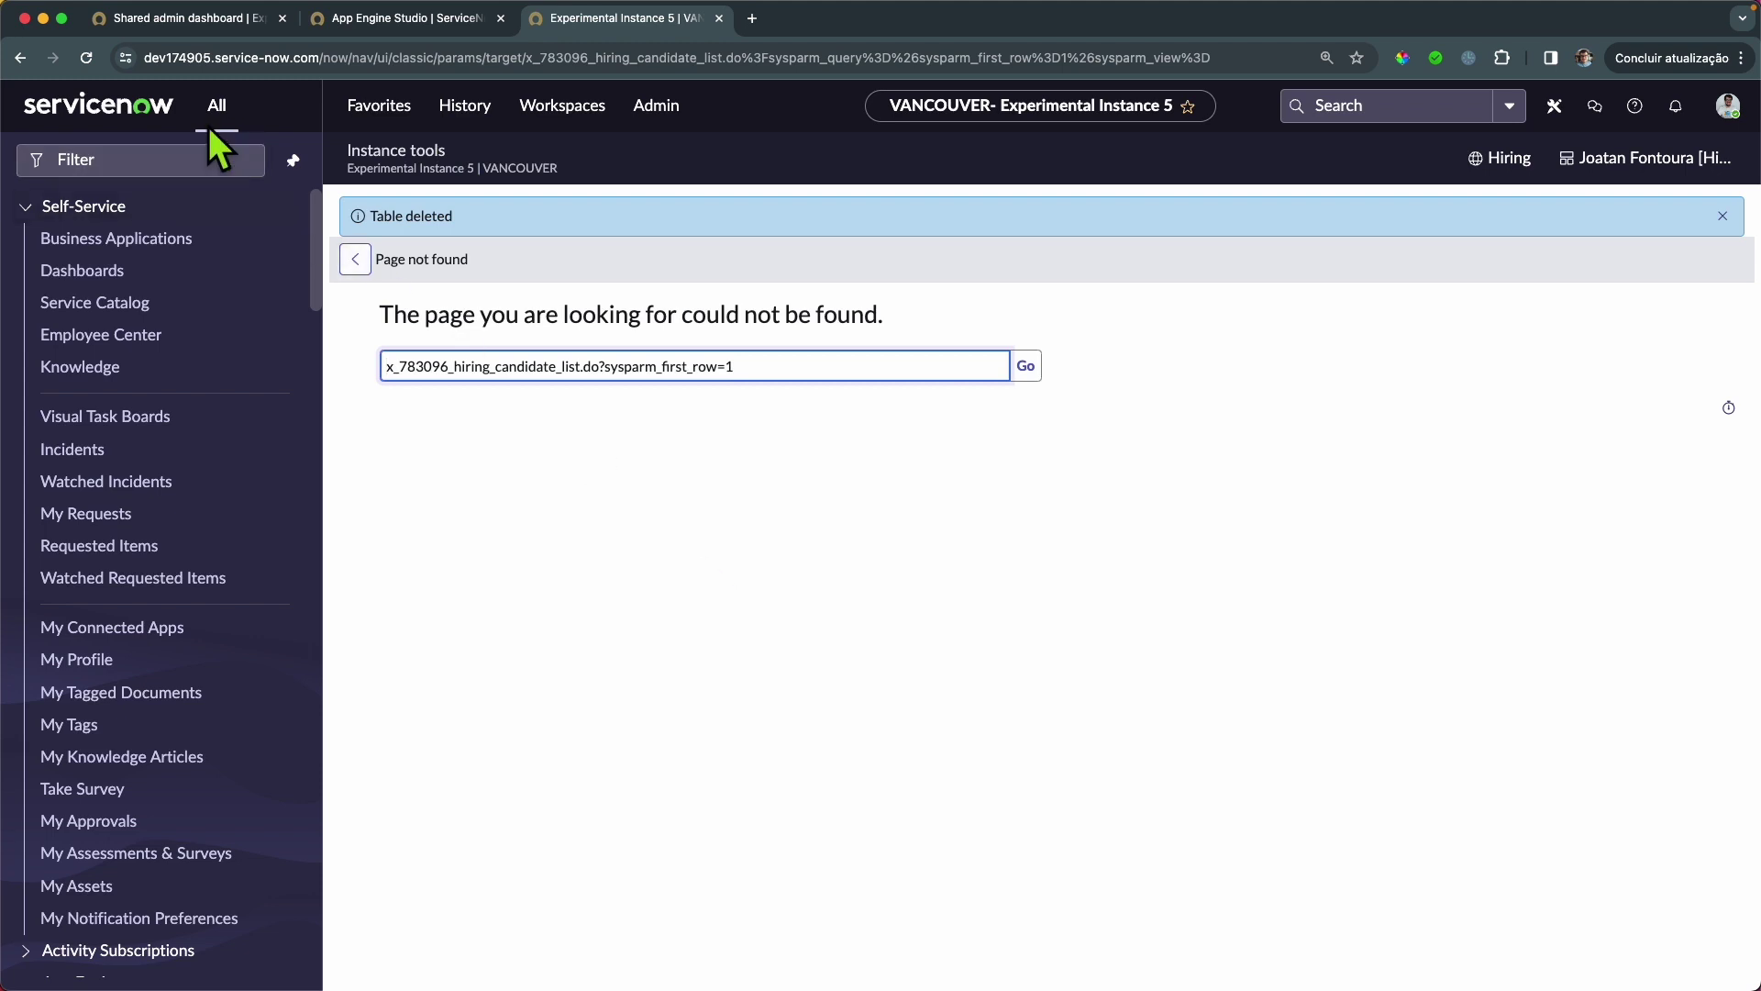
click(98, 106)
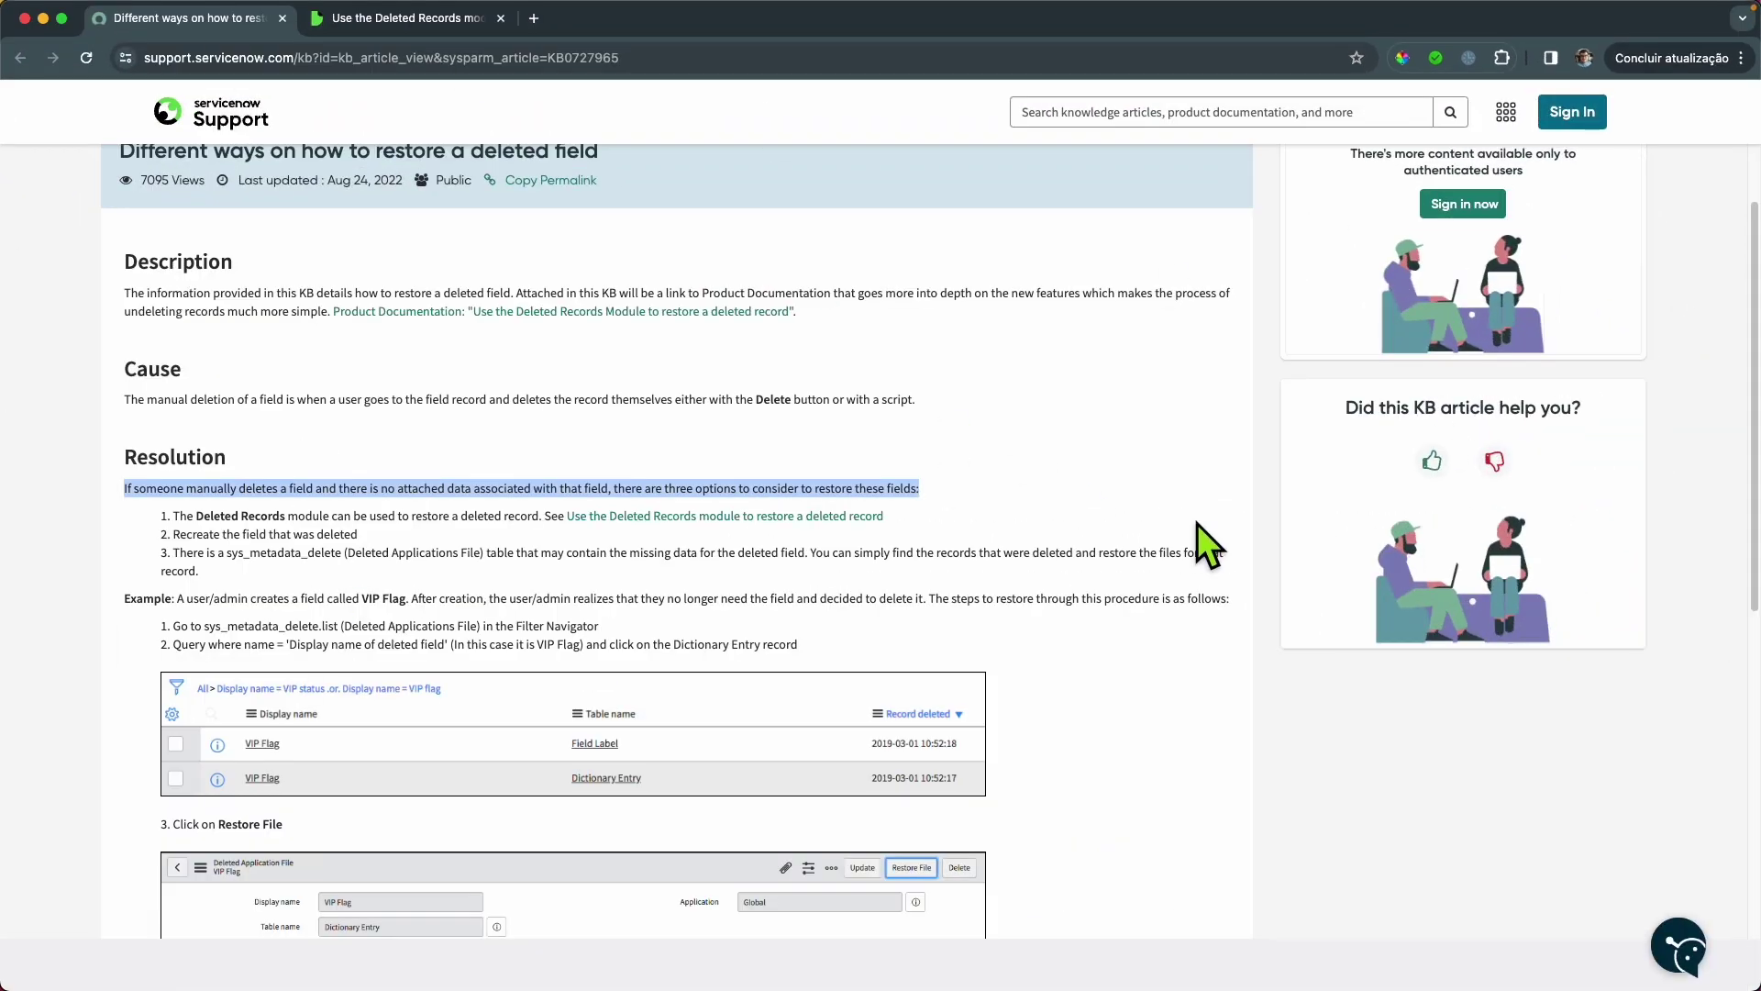
Read the restore options in the knowledge article on deleted fields and copy the table name sys_metadata_delete
scroll(1198, 525, up, 2)
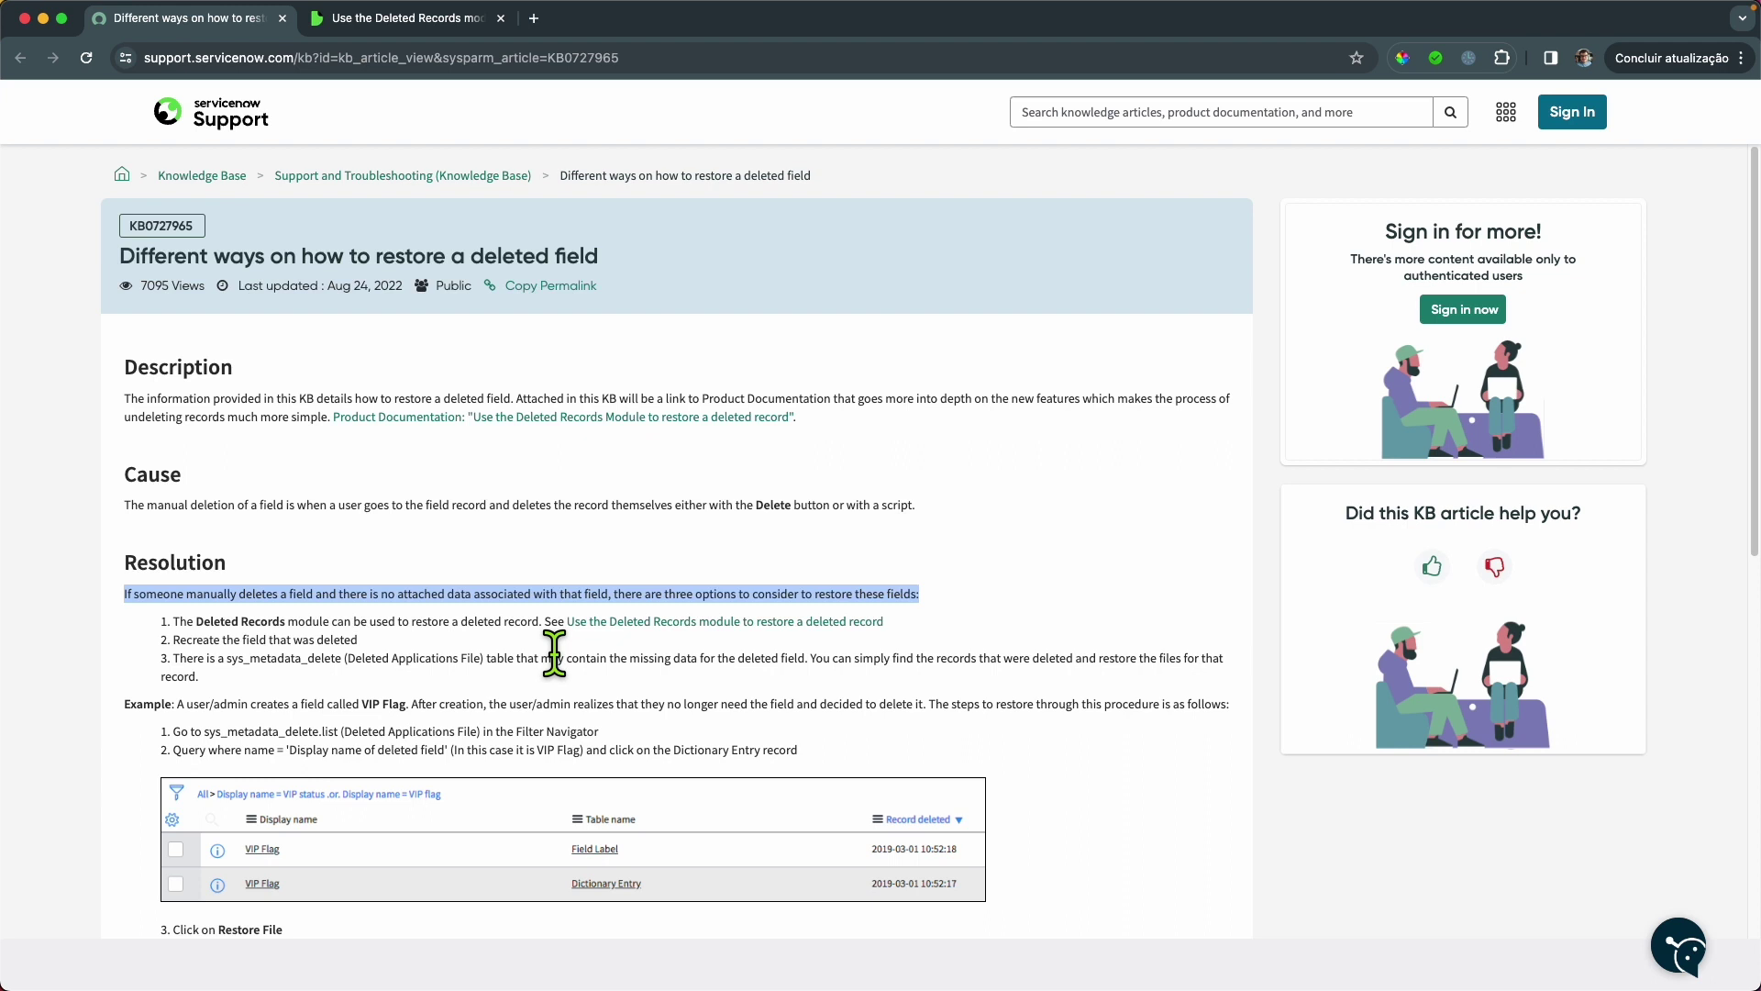
click(1030, 662)
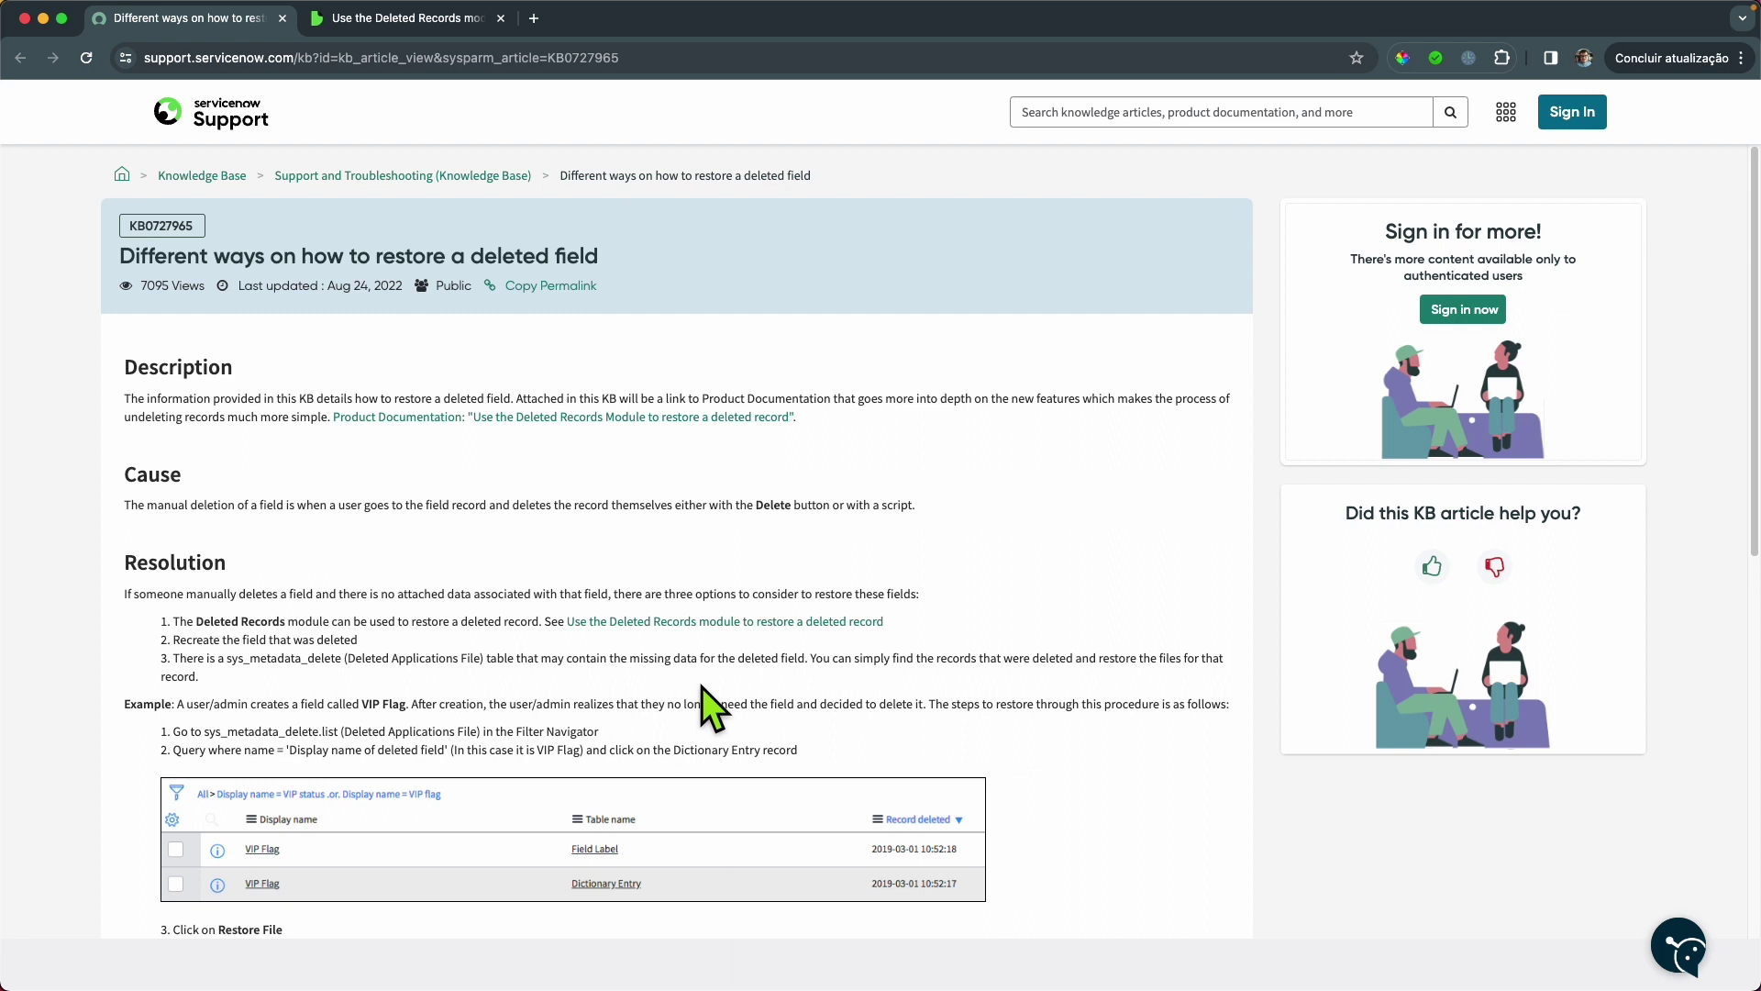
double_click(284, 658)
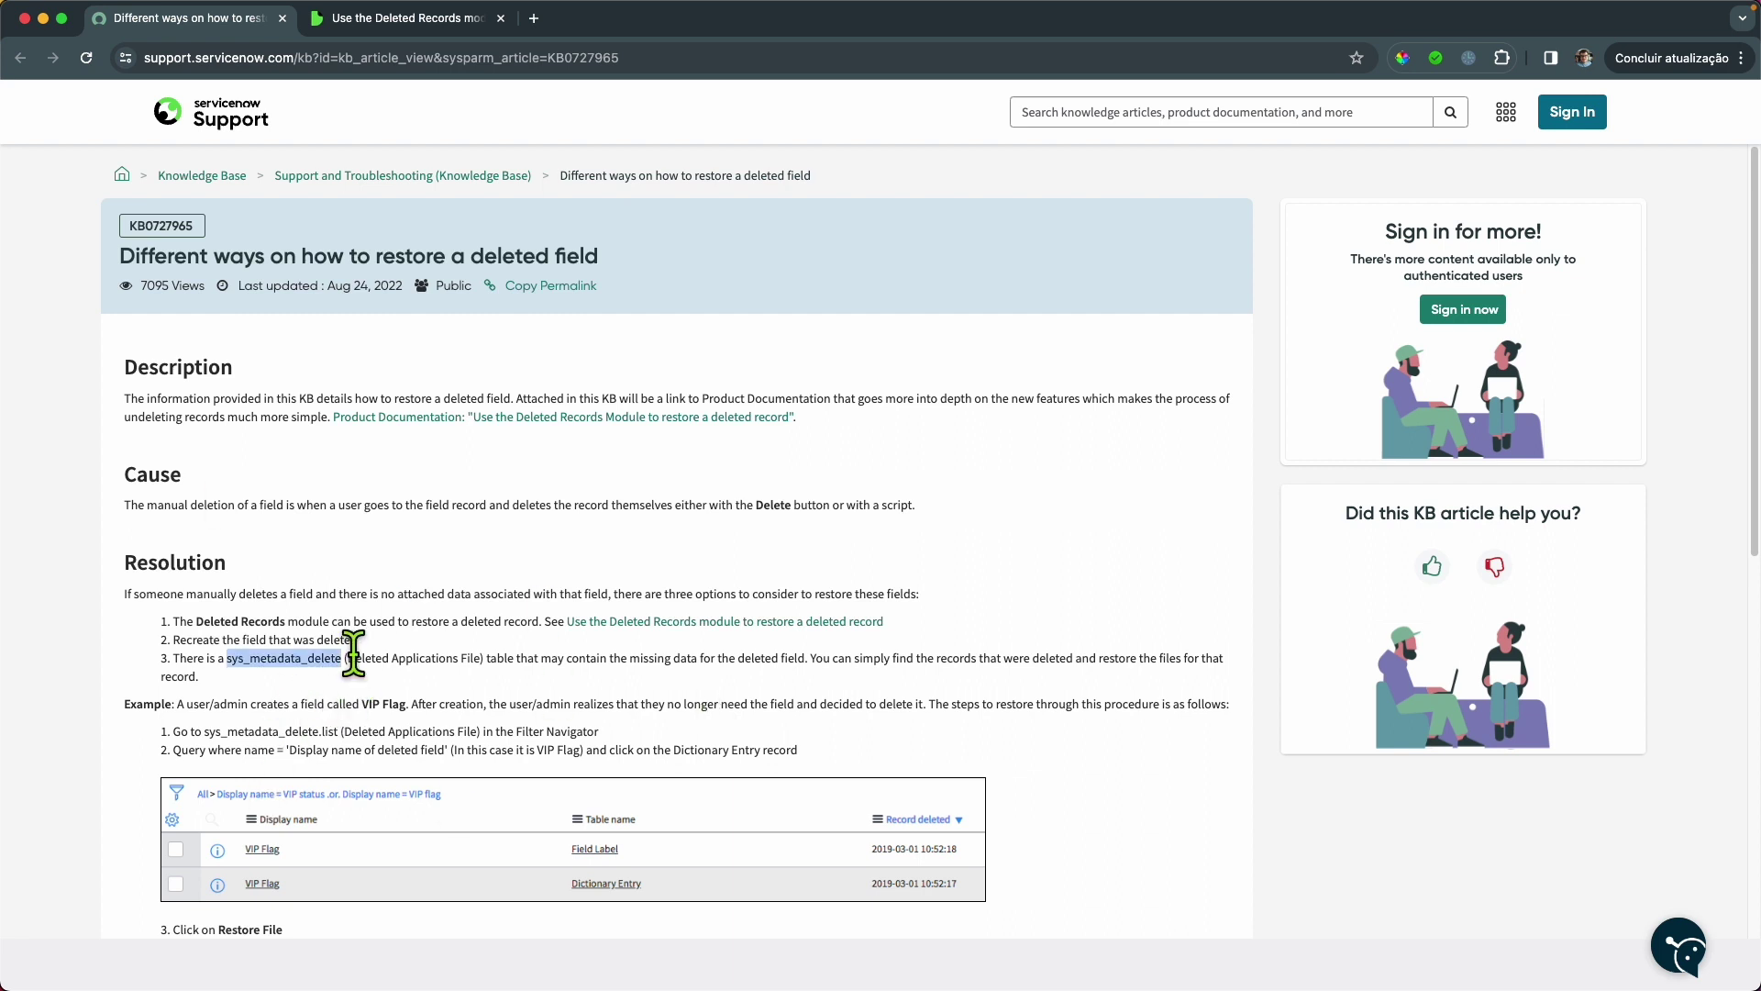
drag(348, 657, 482, 658)
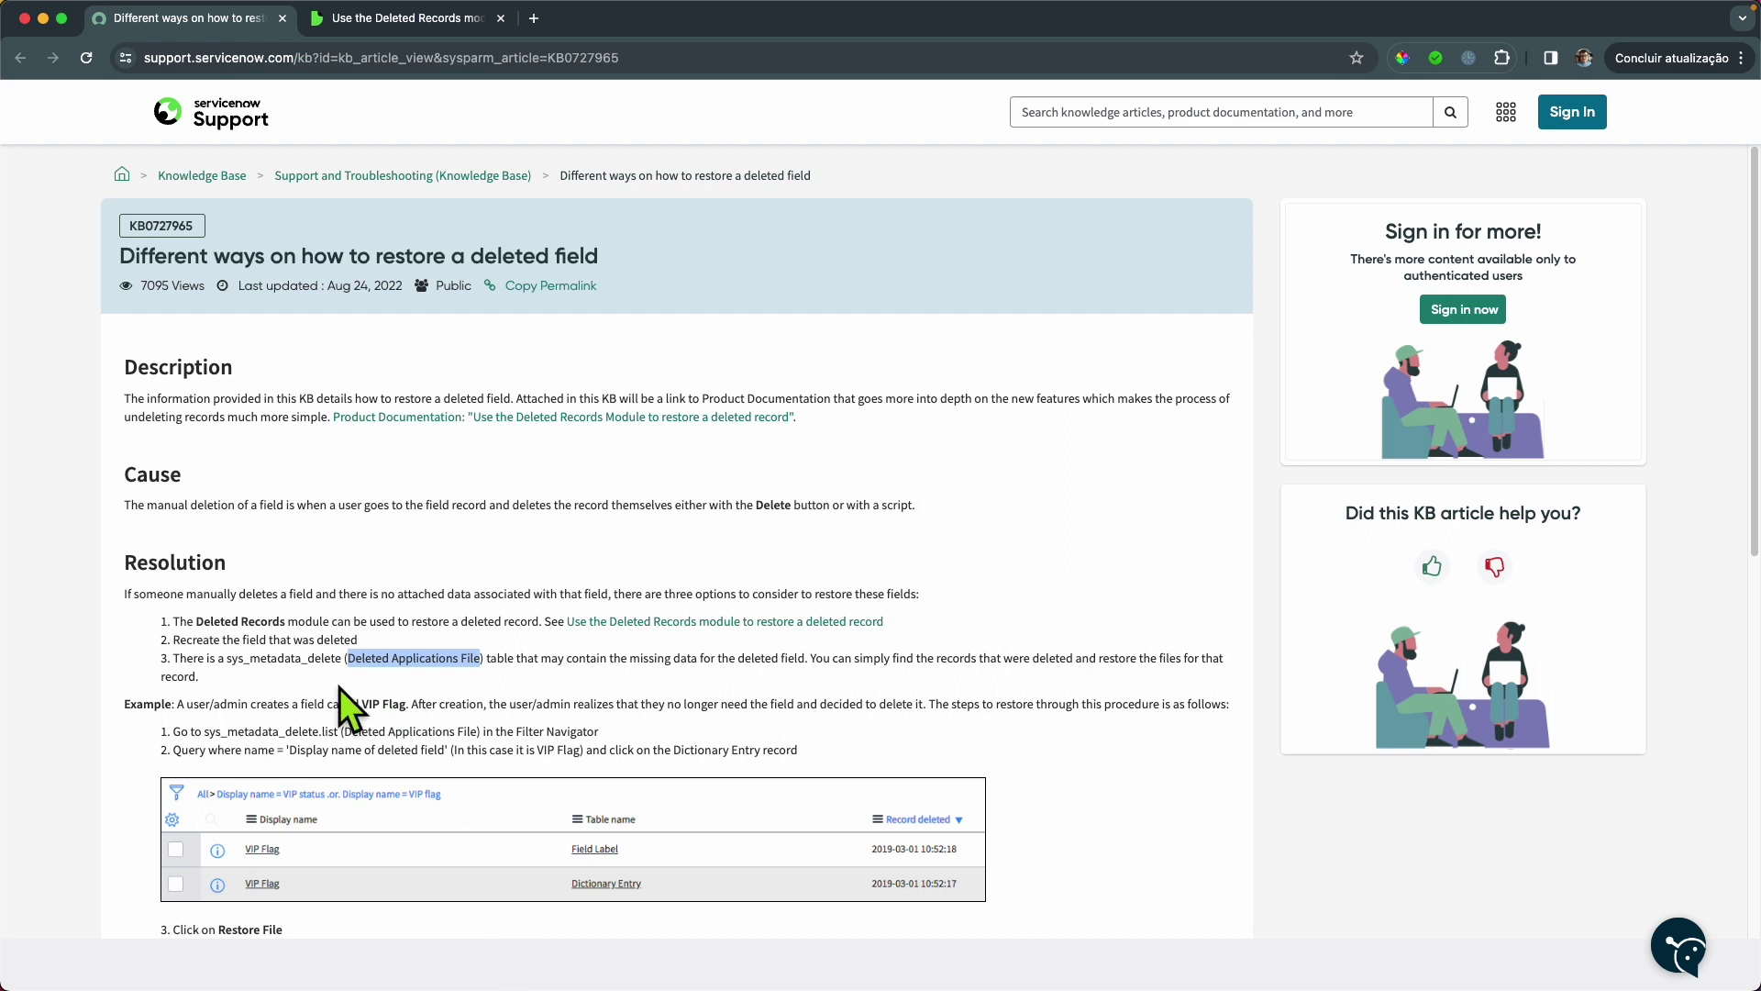
double_click(275, 658)
key(super+c)
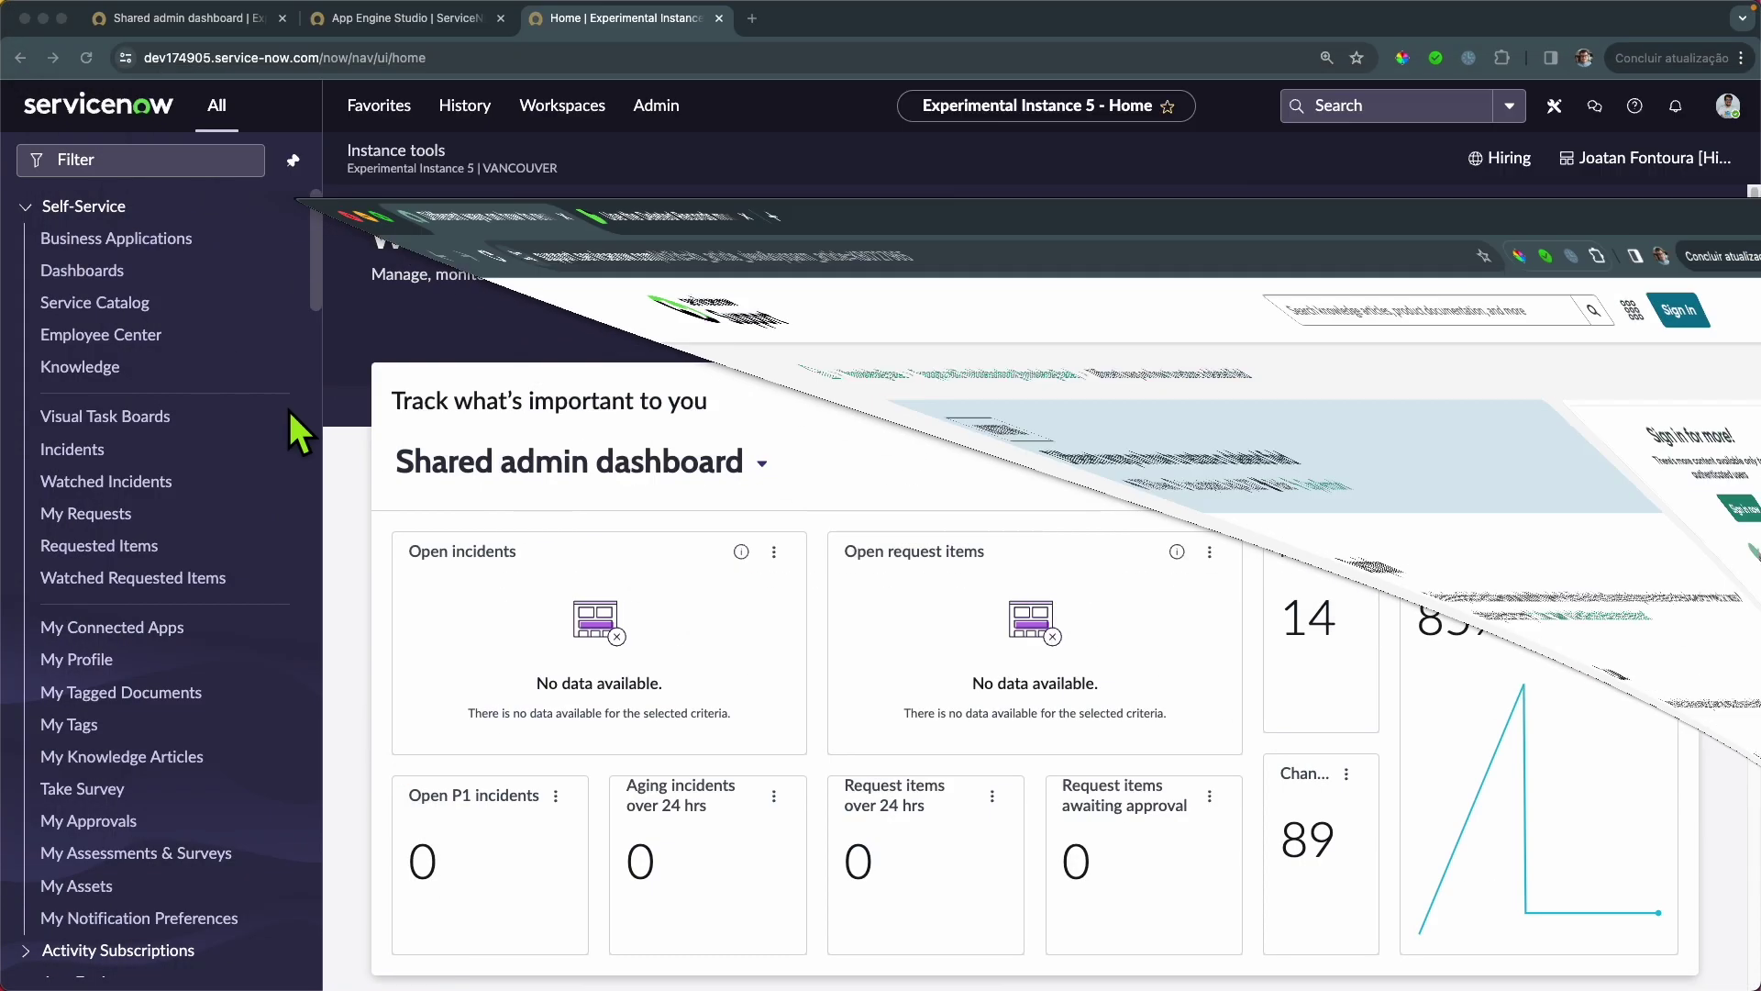
Close the extra instance home page and return to the Shared admin dashboard
click(189, 19)
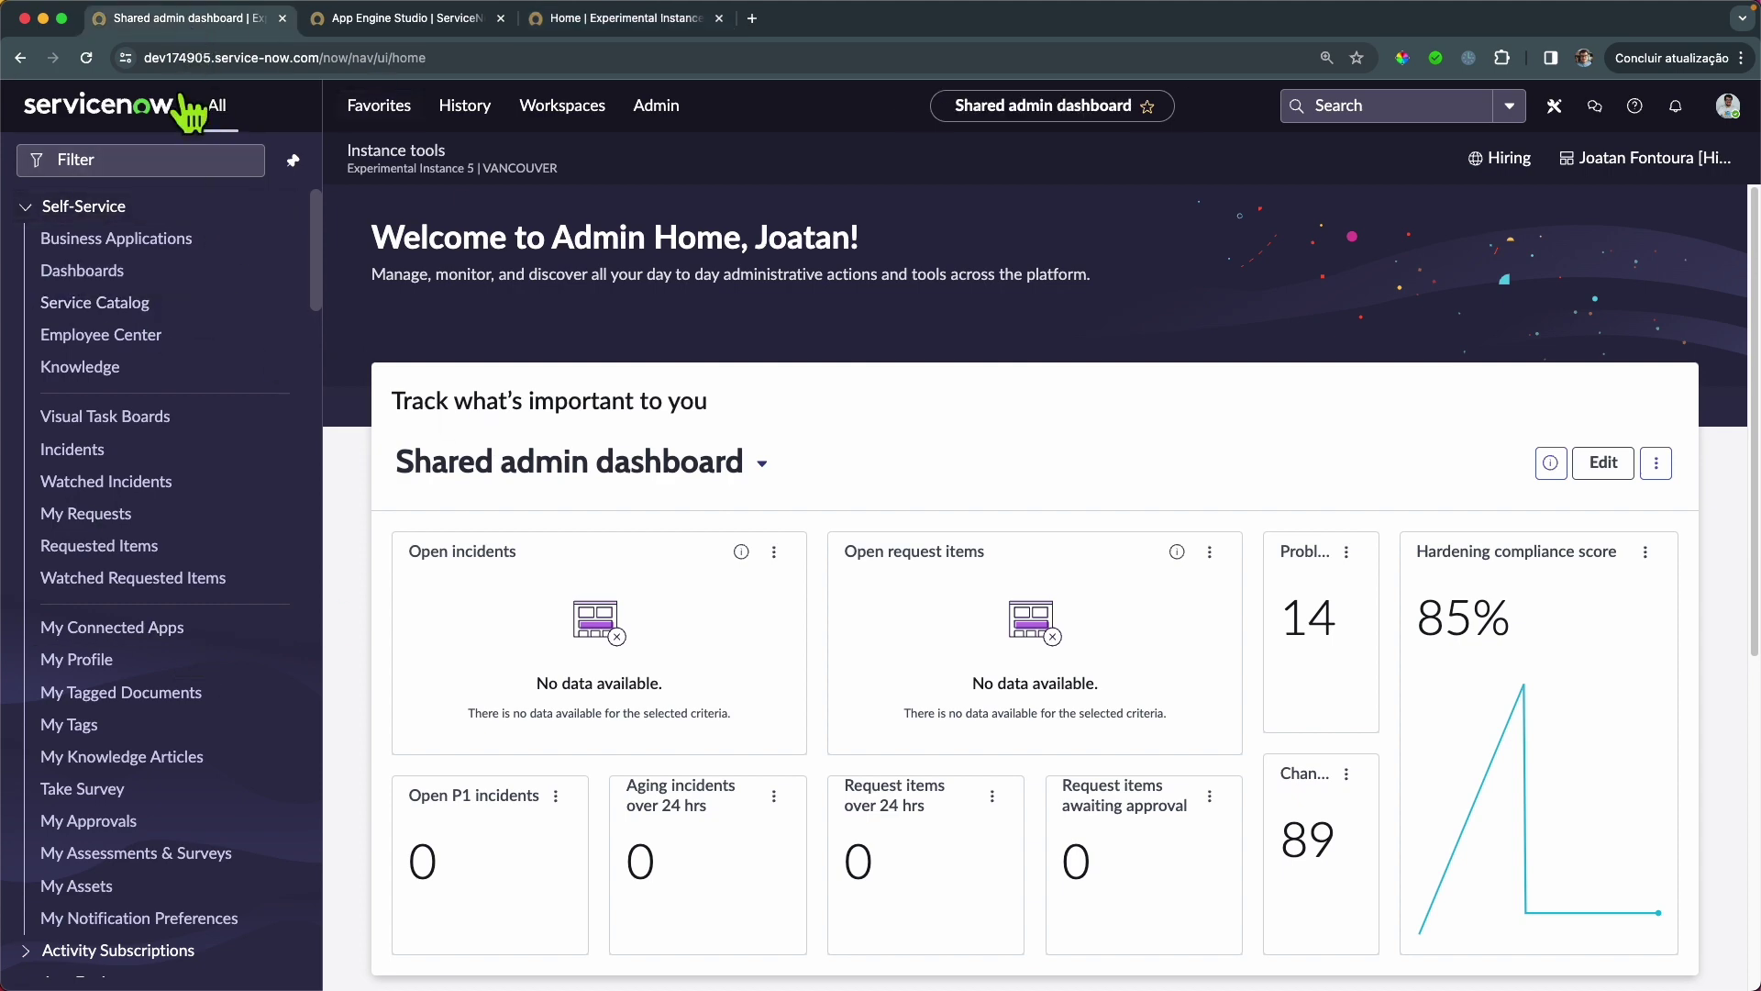
click(729, 22)
click(724, 20)
click(206, 27)
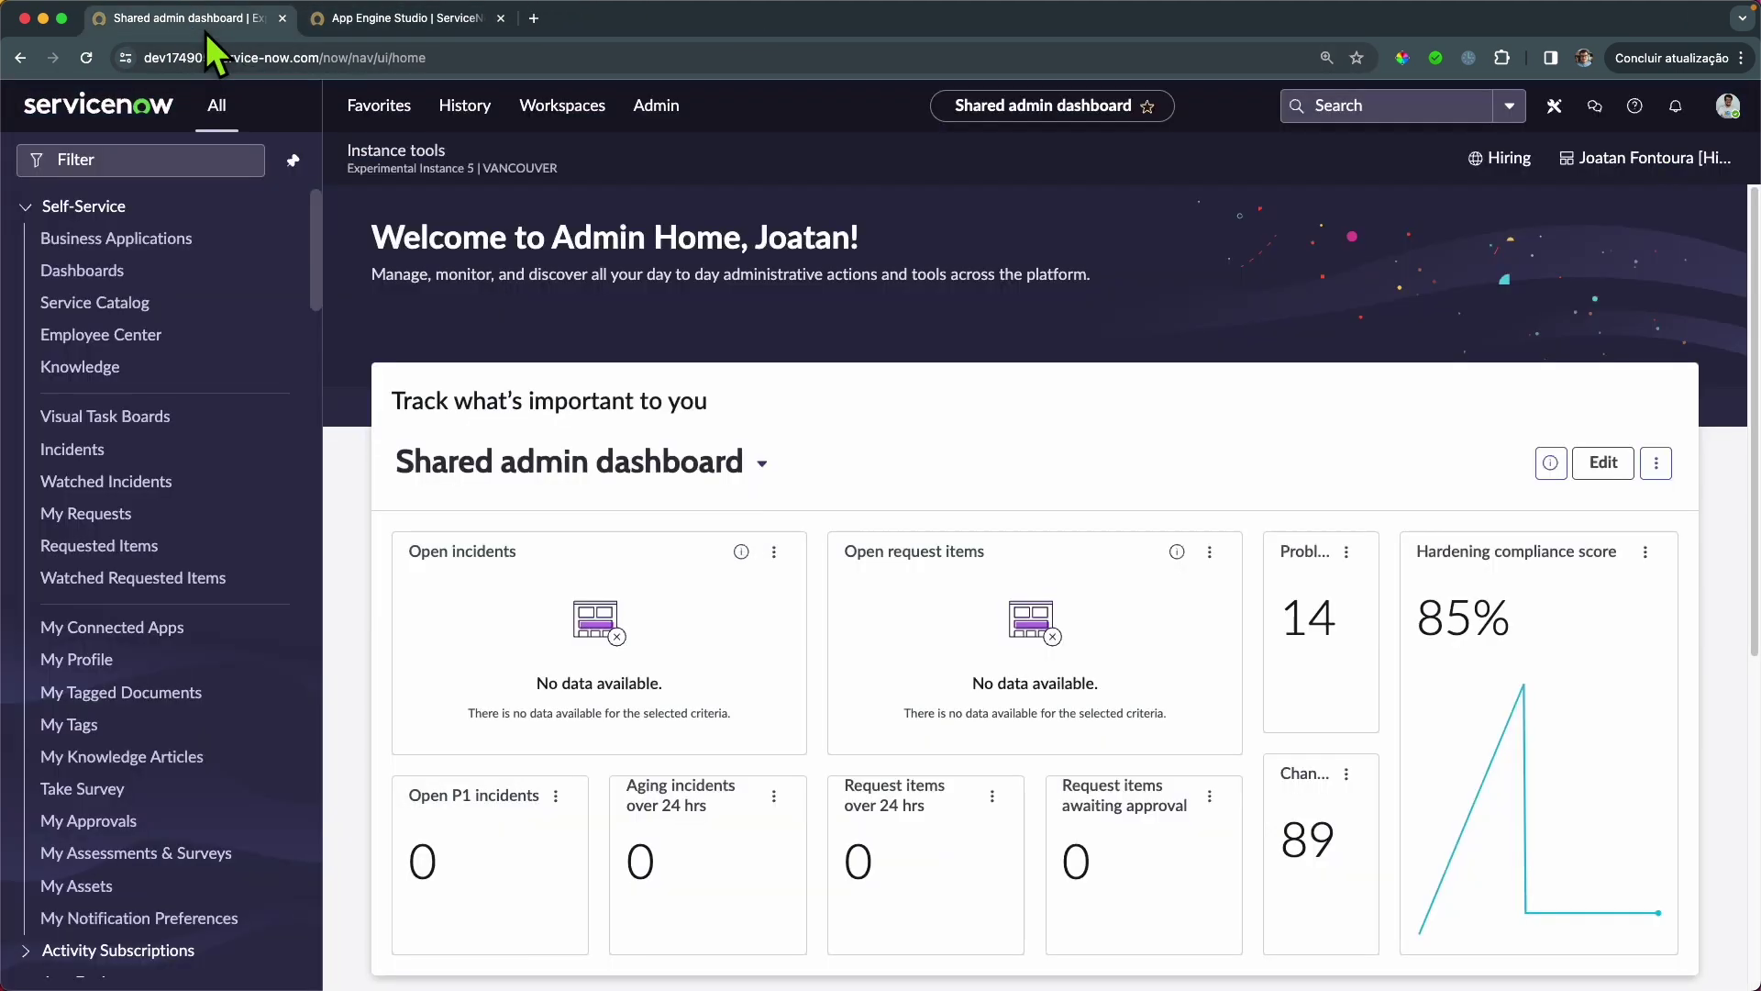
Open the Deleted Application Files list by entering sys_metadata_delete.list in the navigator filter
click(108, 160)
key(super+v)
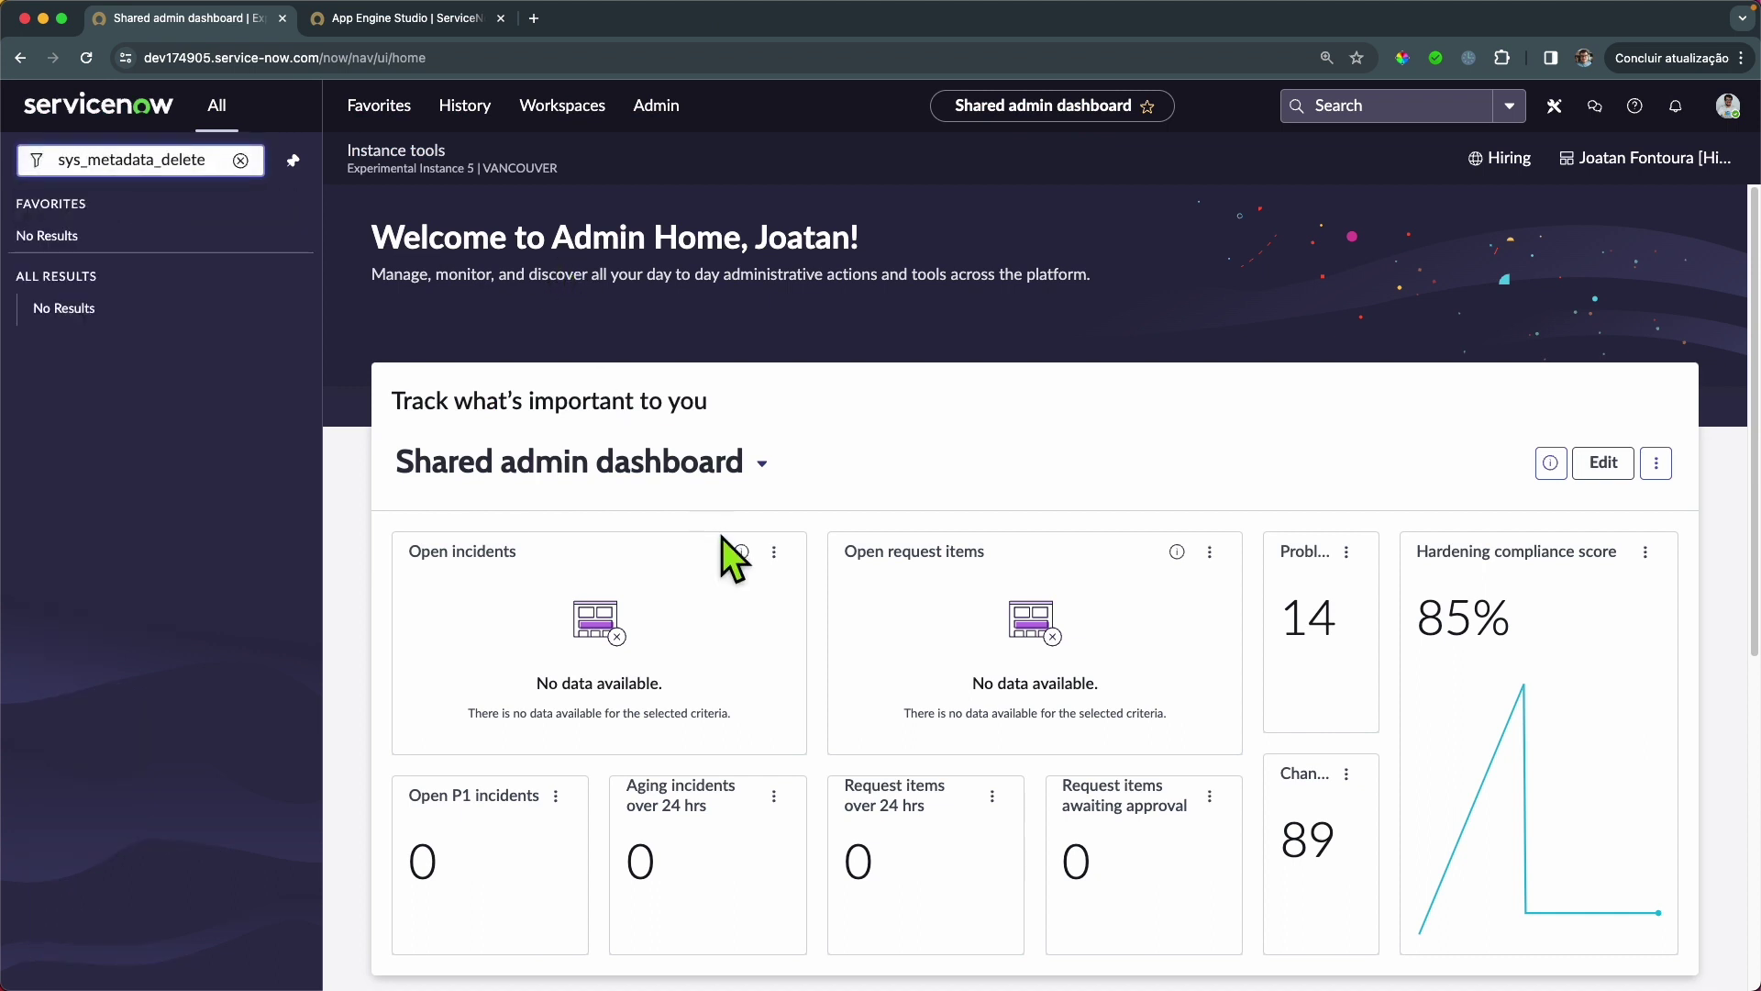
text(.list)
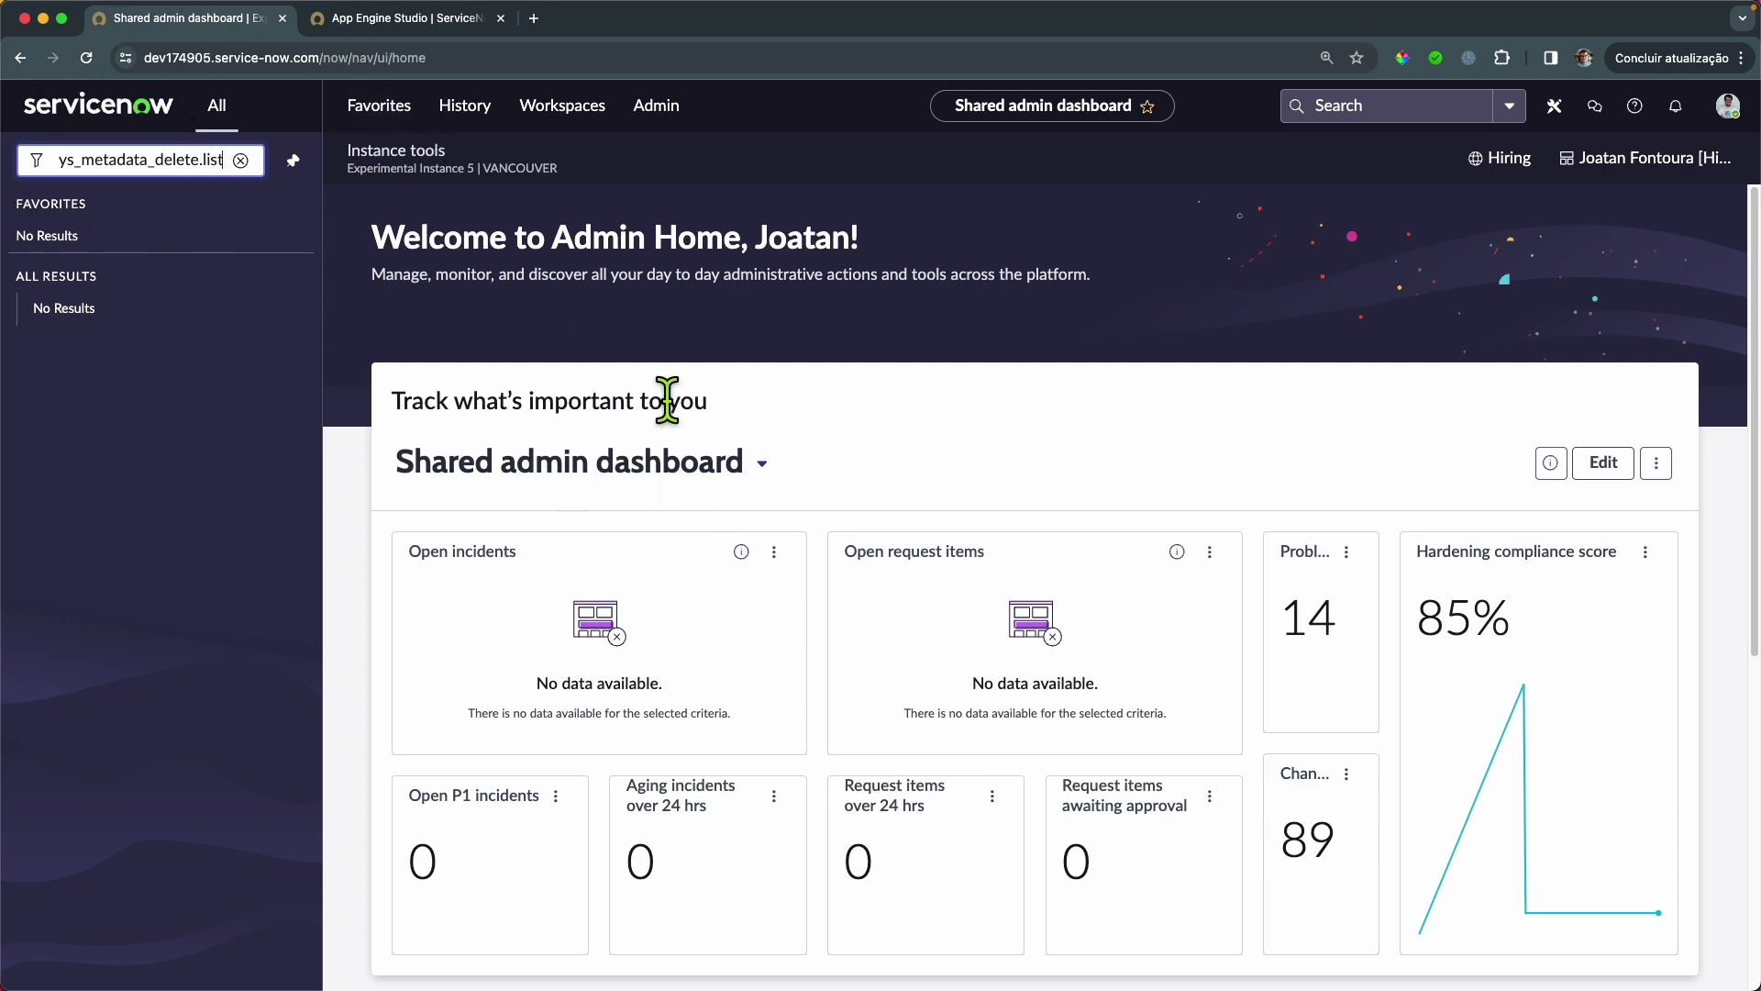
key(Return)
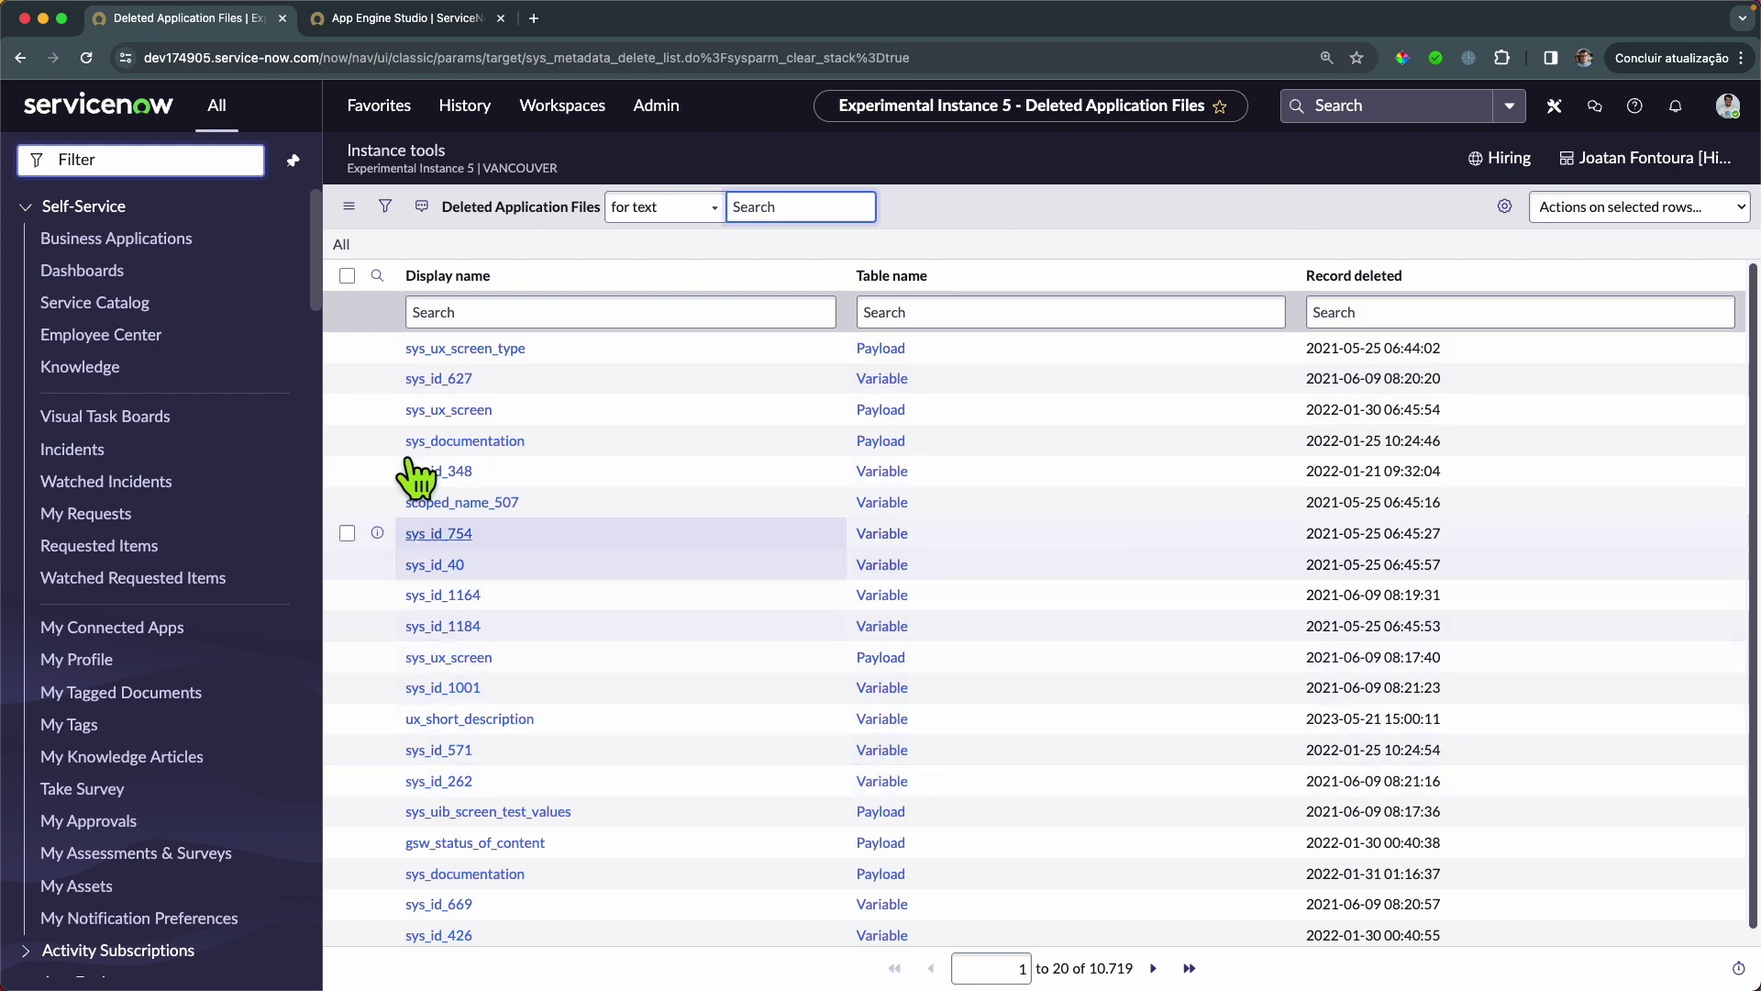
Filter the Deleted Application Files list to records whose Application is Hiring
click(385, 207)
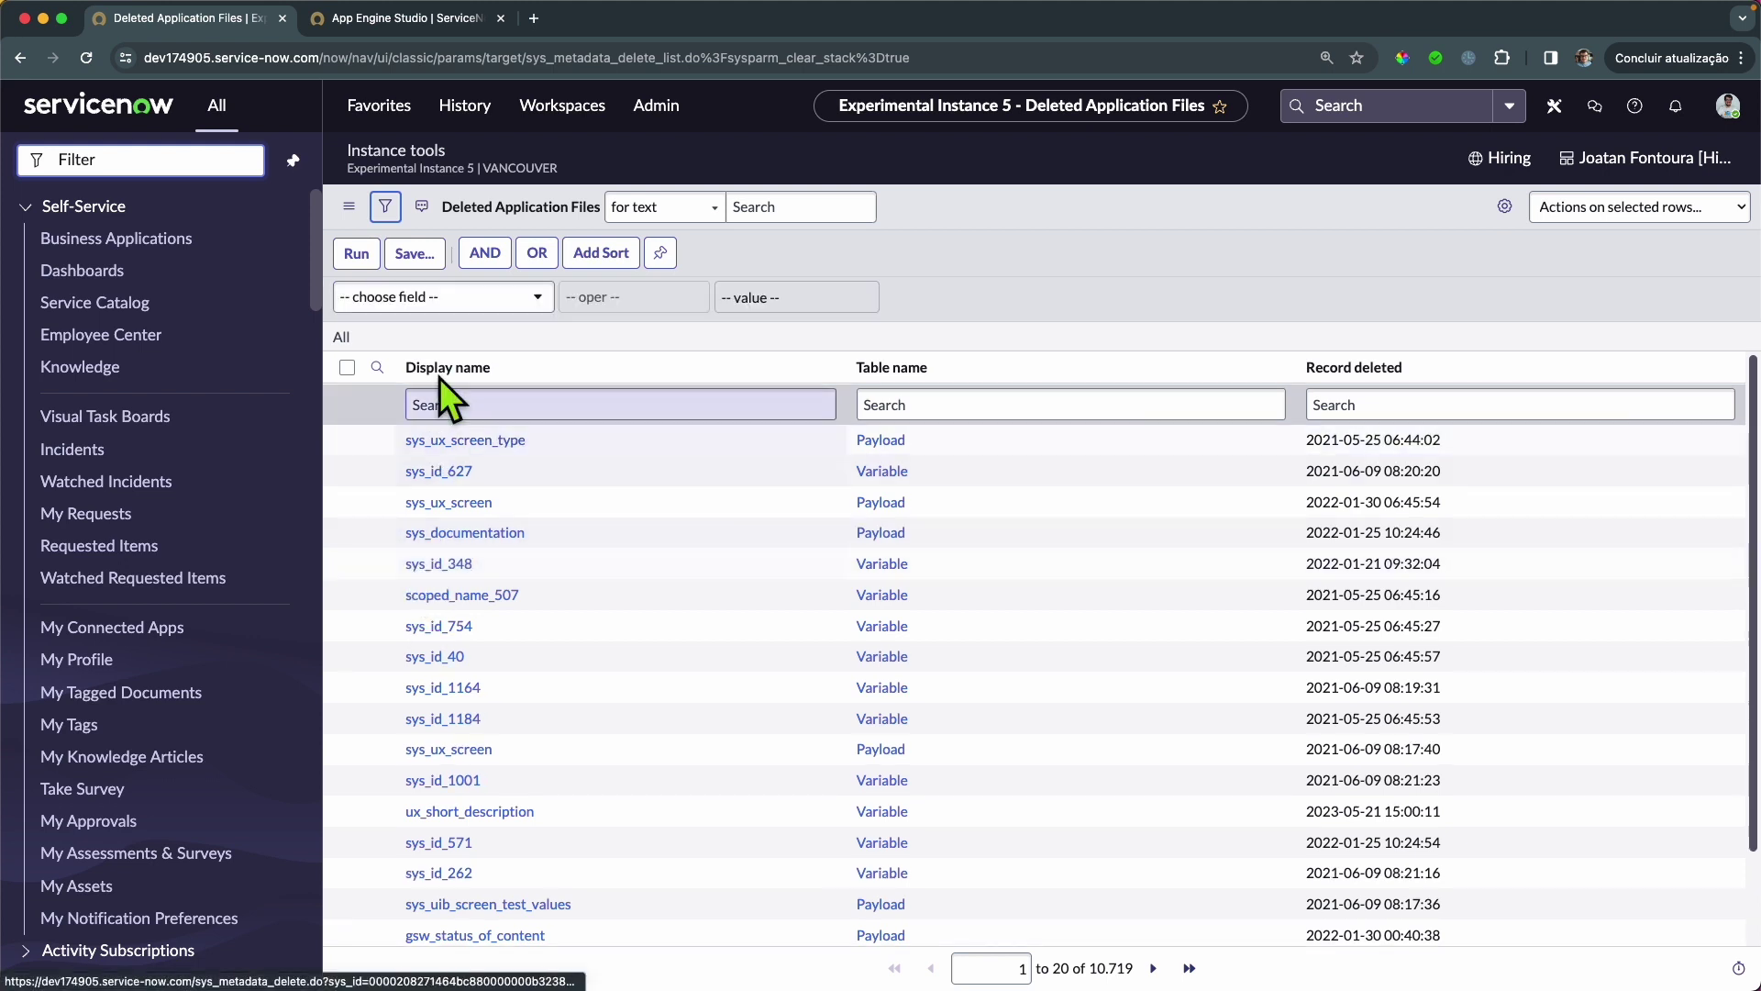
click(428, 295)
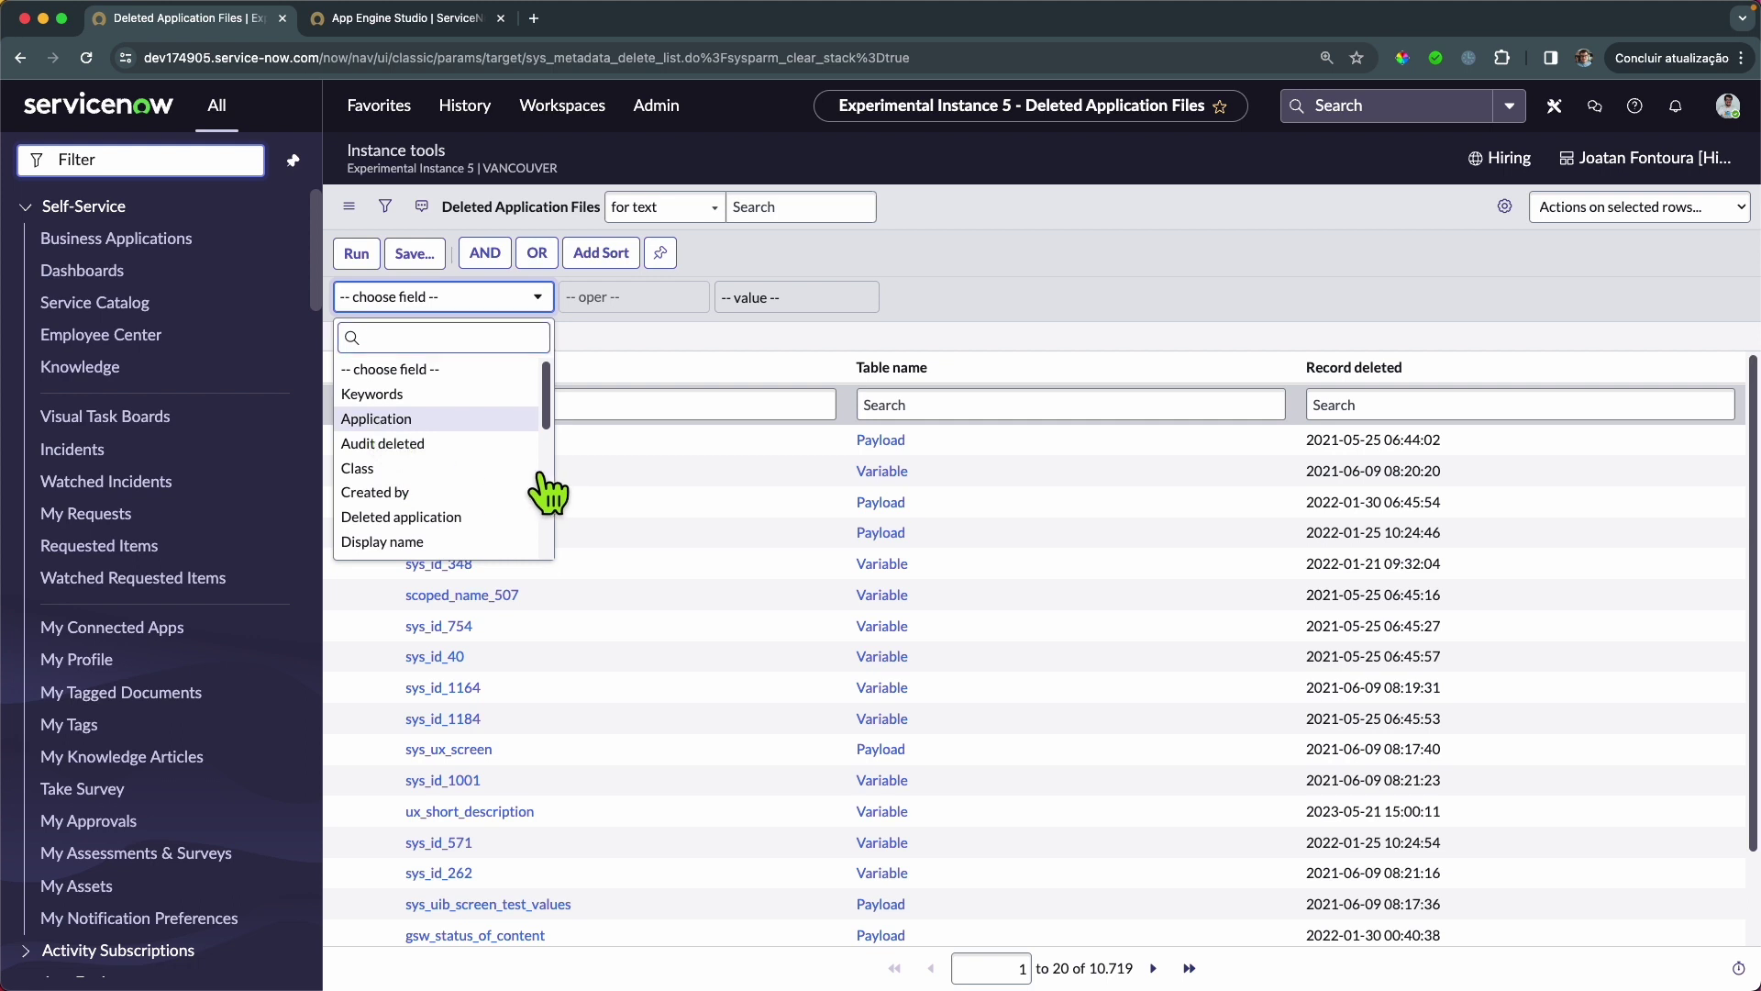
key(Return)
click(771, 296)
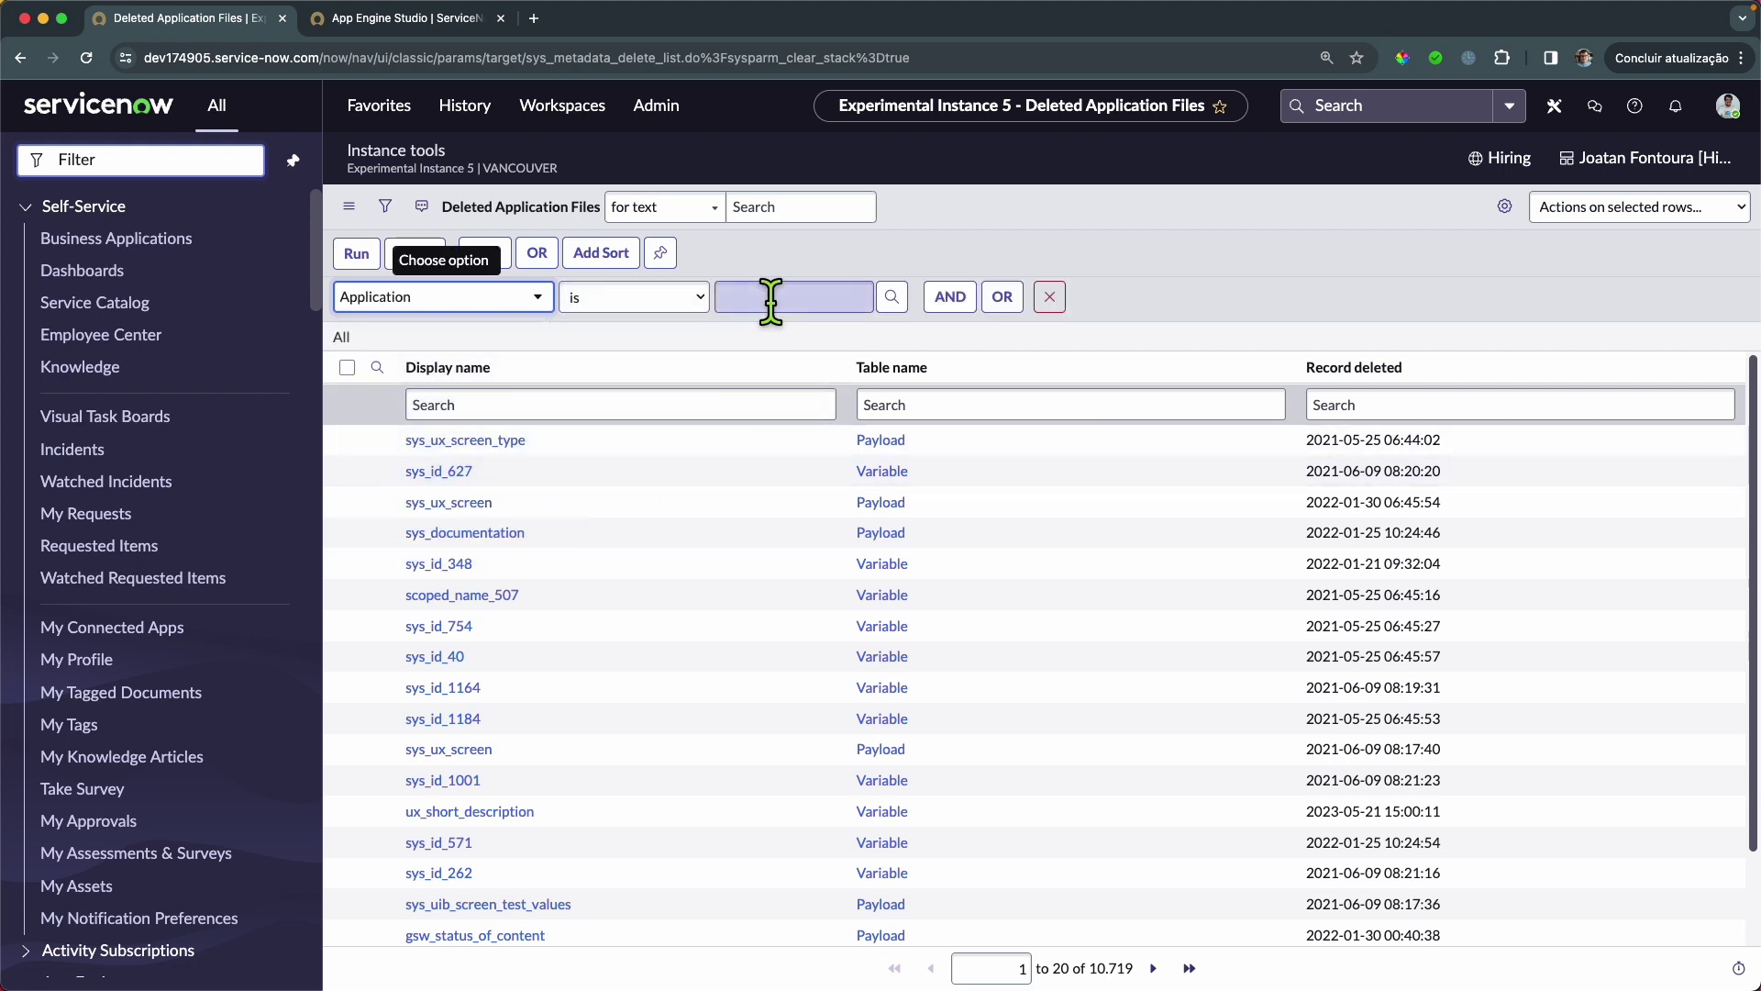
text(Hir)
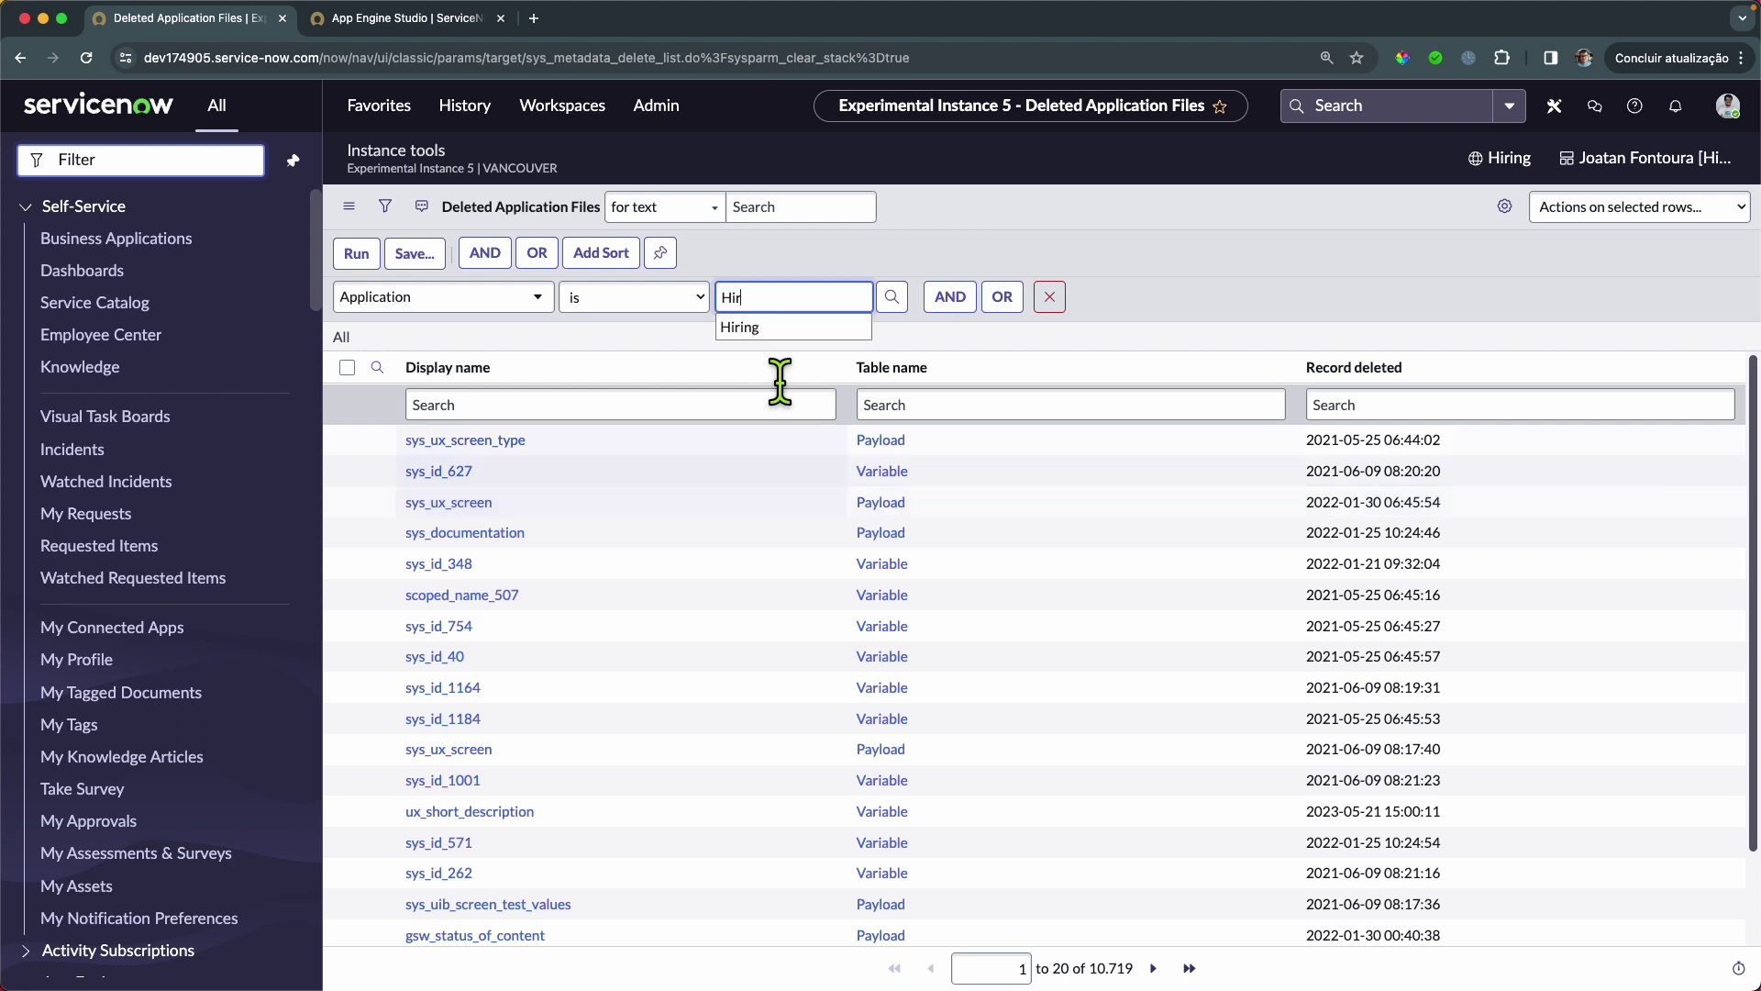
click(780, 329)
click(358, 255)
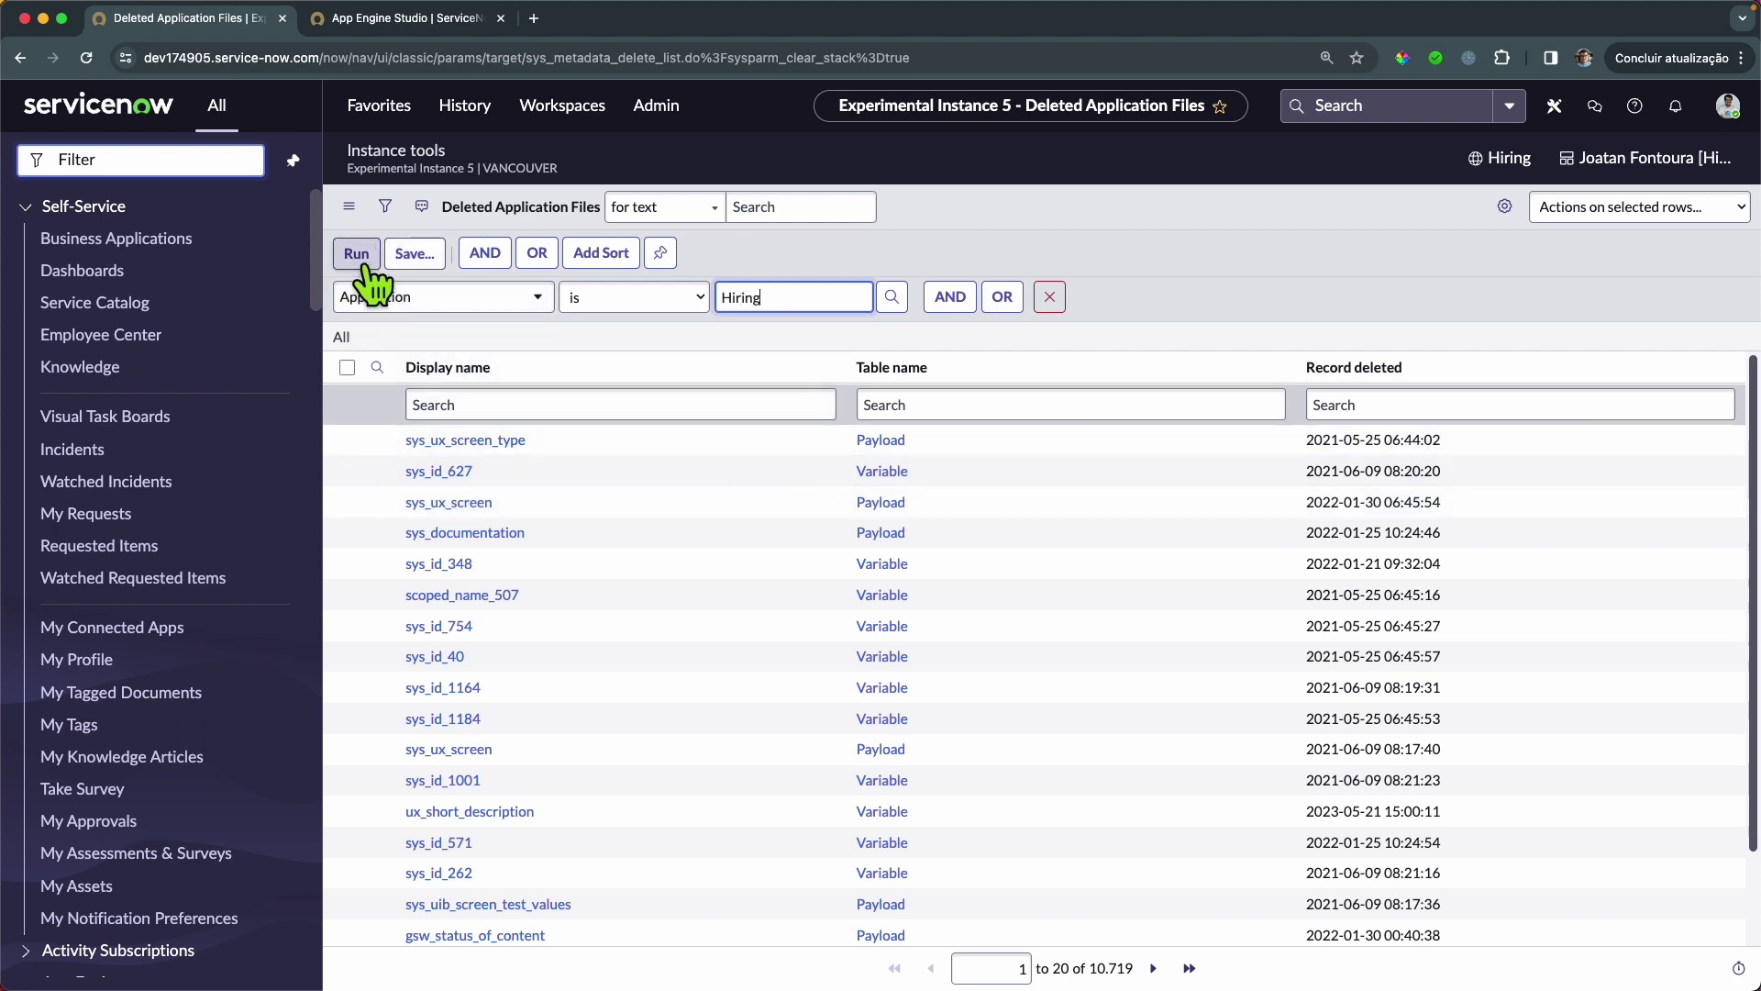
click(358, 254)
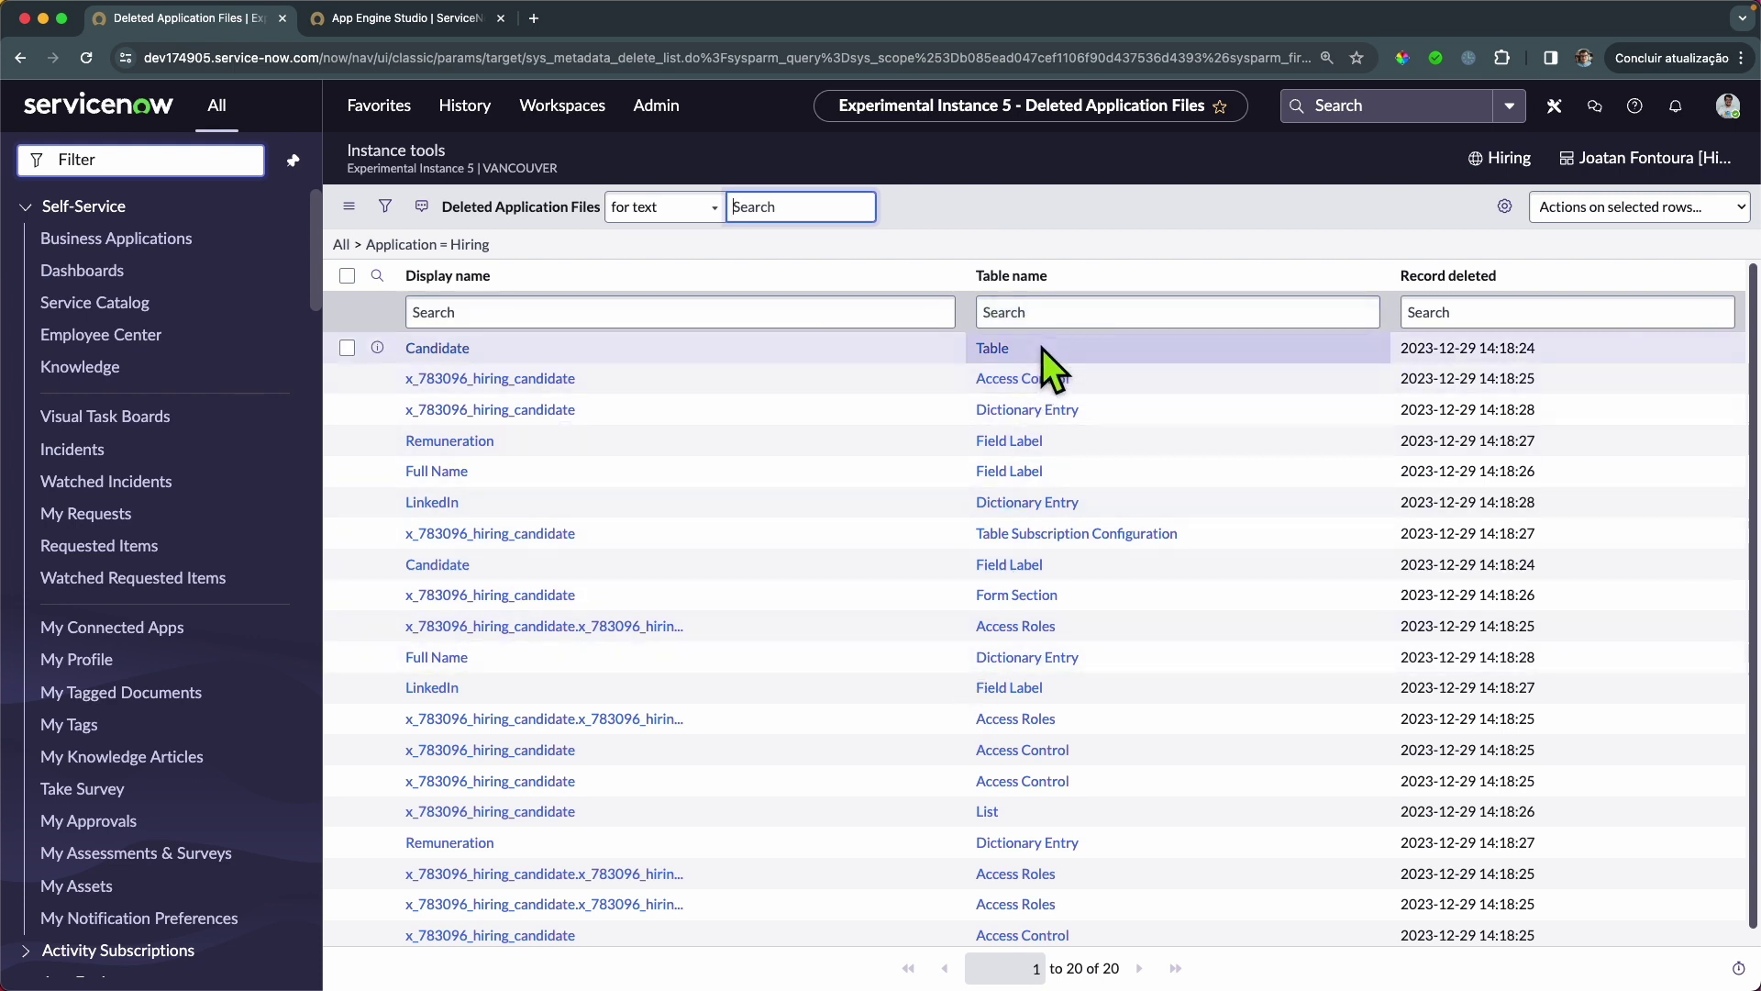
Filter the Hiring deleted files by table name =Table, and return to the list filtered only by the Hiring application
click(1105, 319)
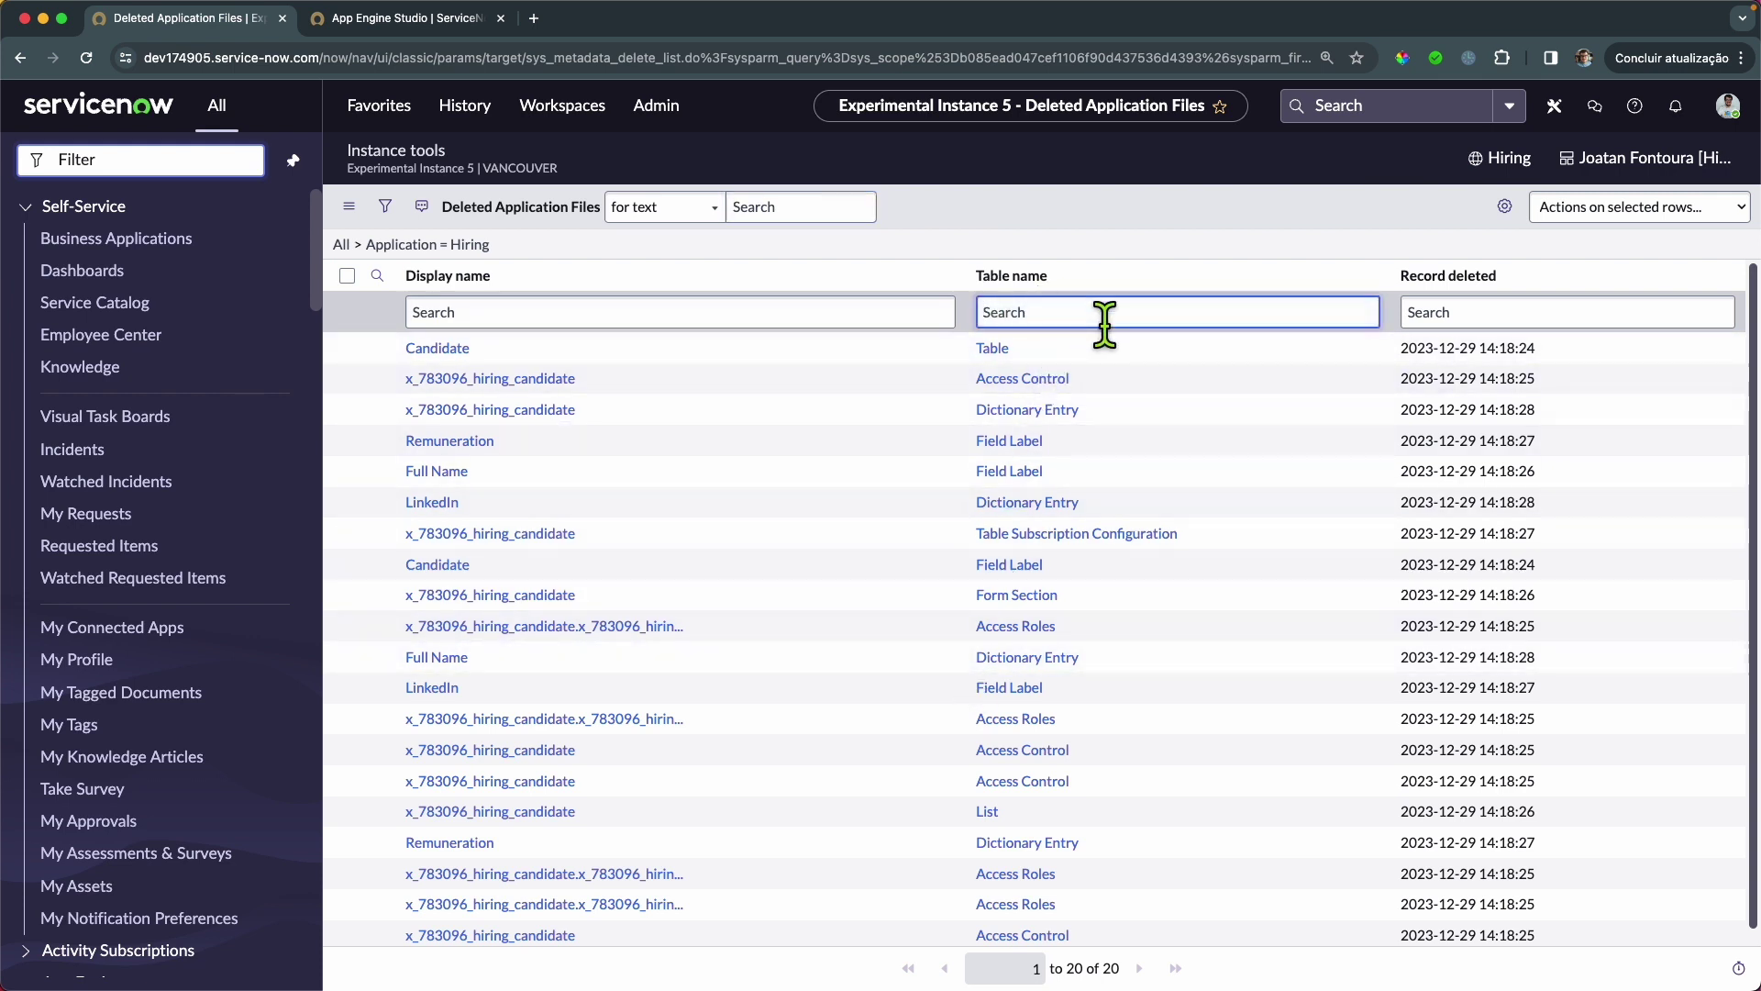
text(=Table)
key(Return)
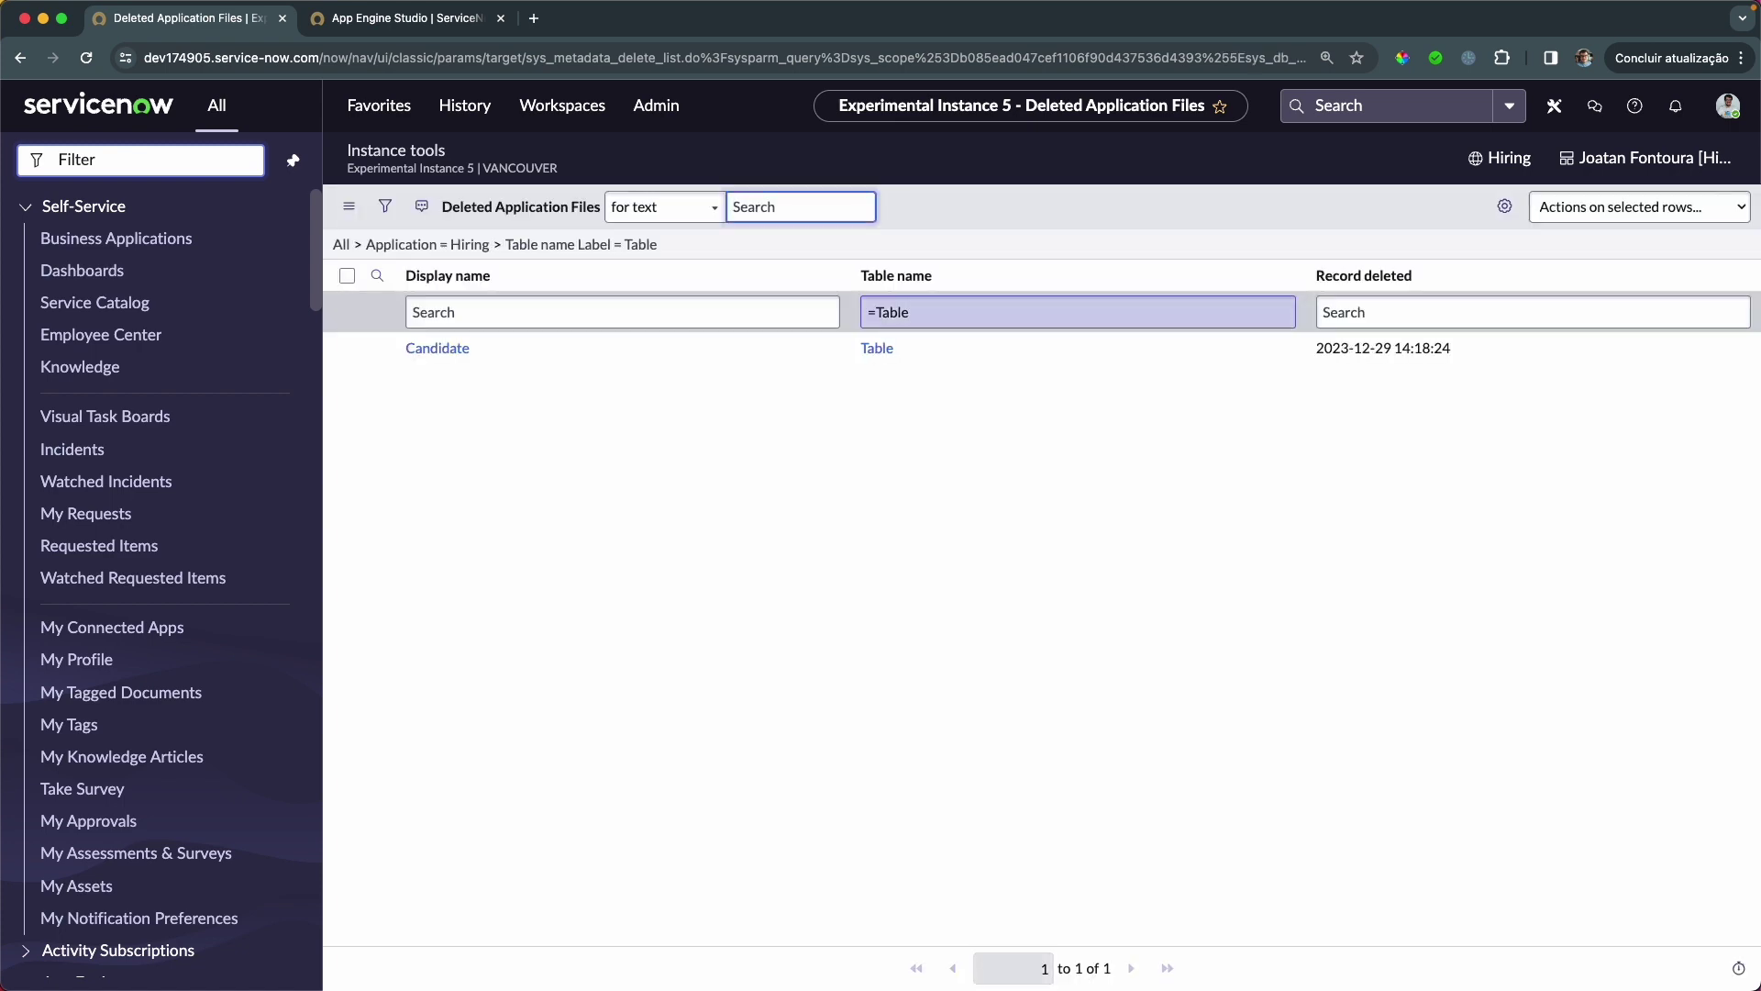
click(424, 245)
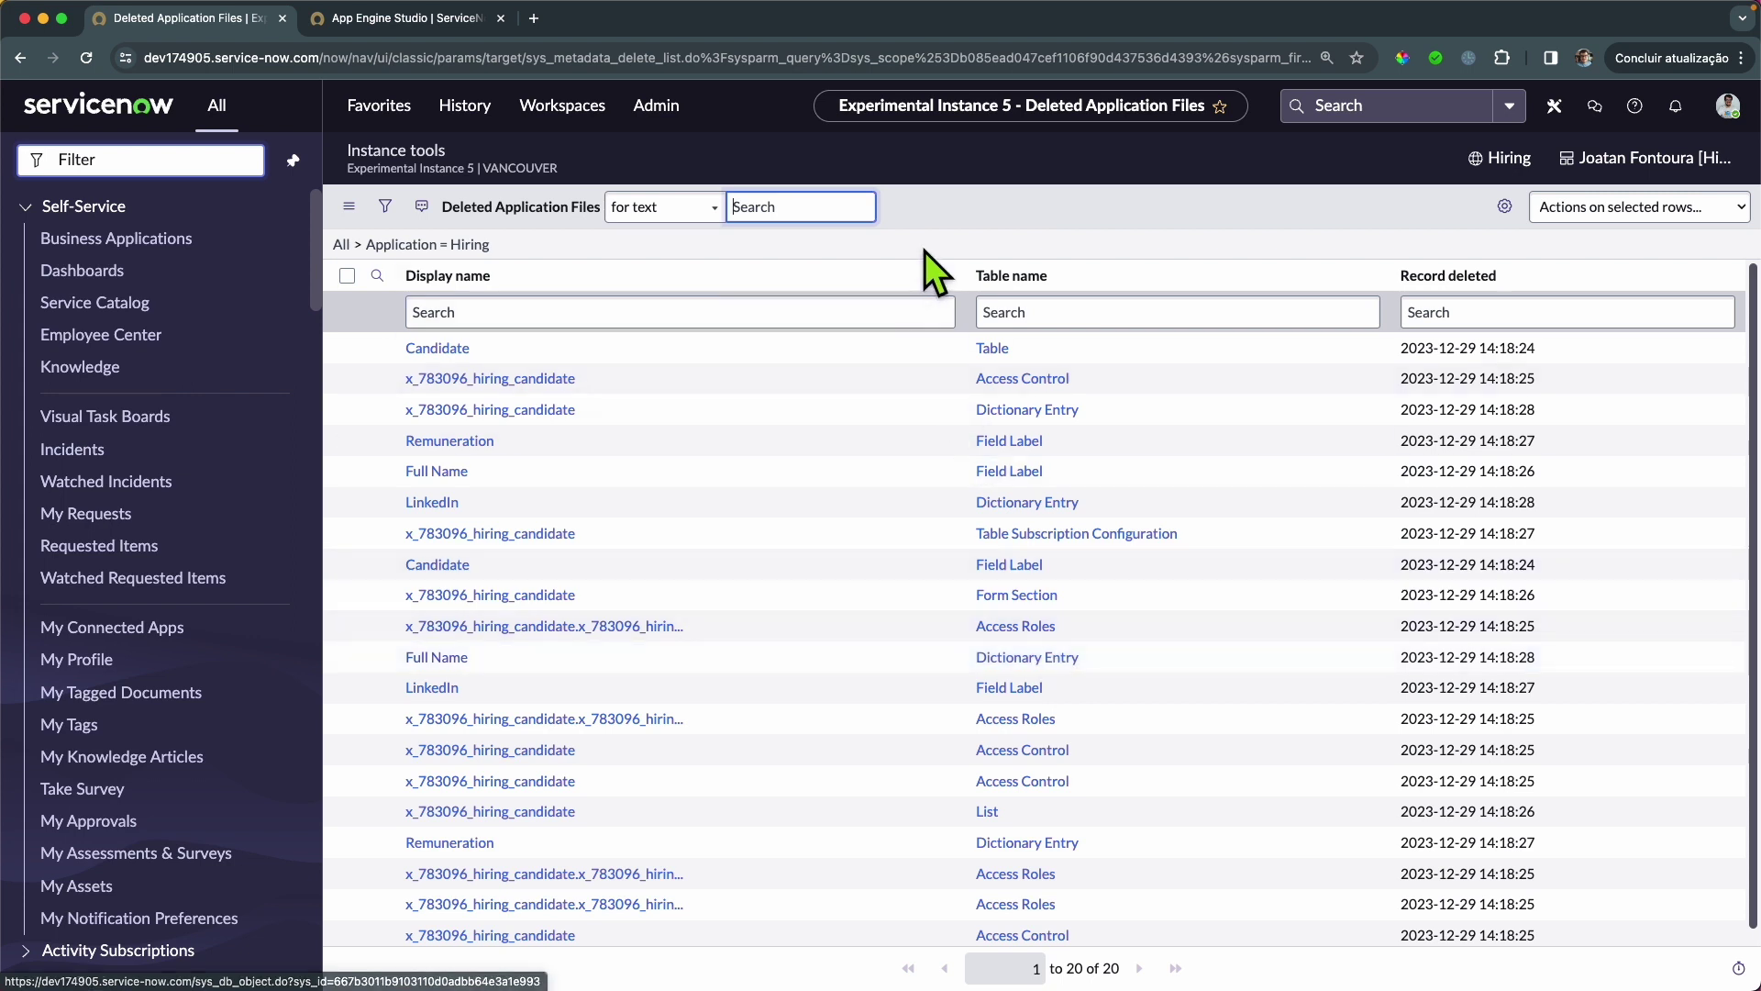
Open the deleted file record of the Candidate table and review its deleted descendant files
click(441, 347)
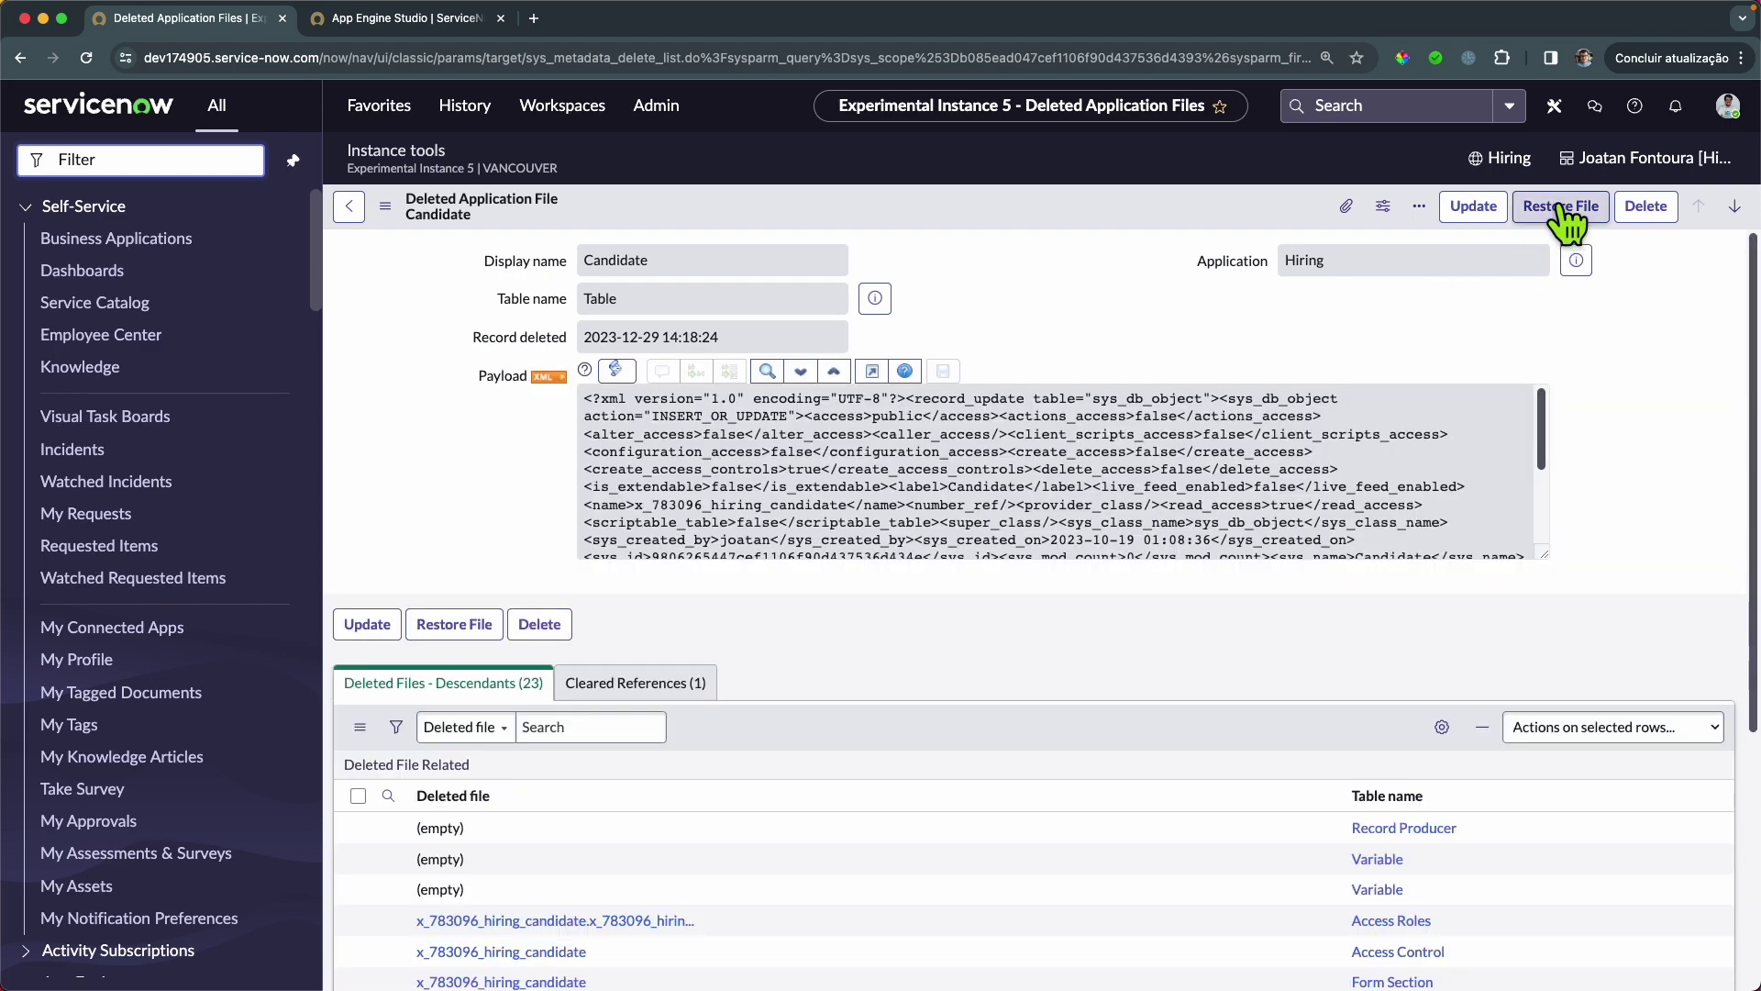
click(1555, 216)
scroll(1596, 623, down, 2)
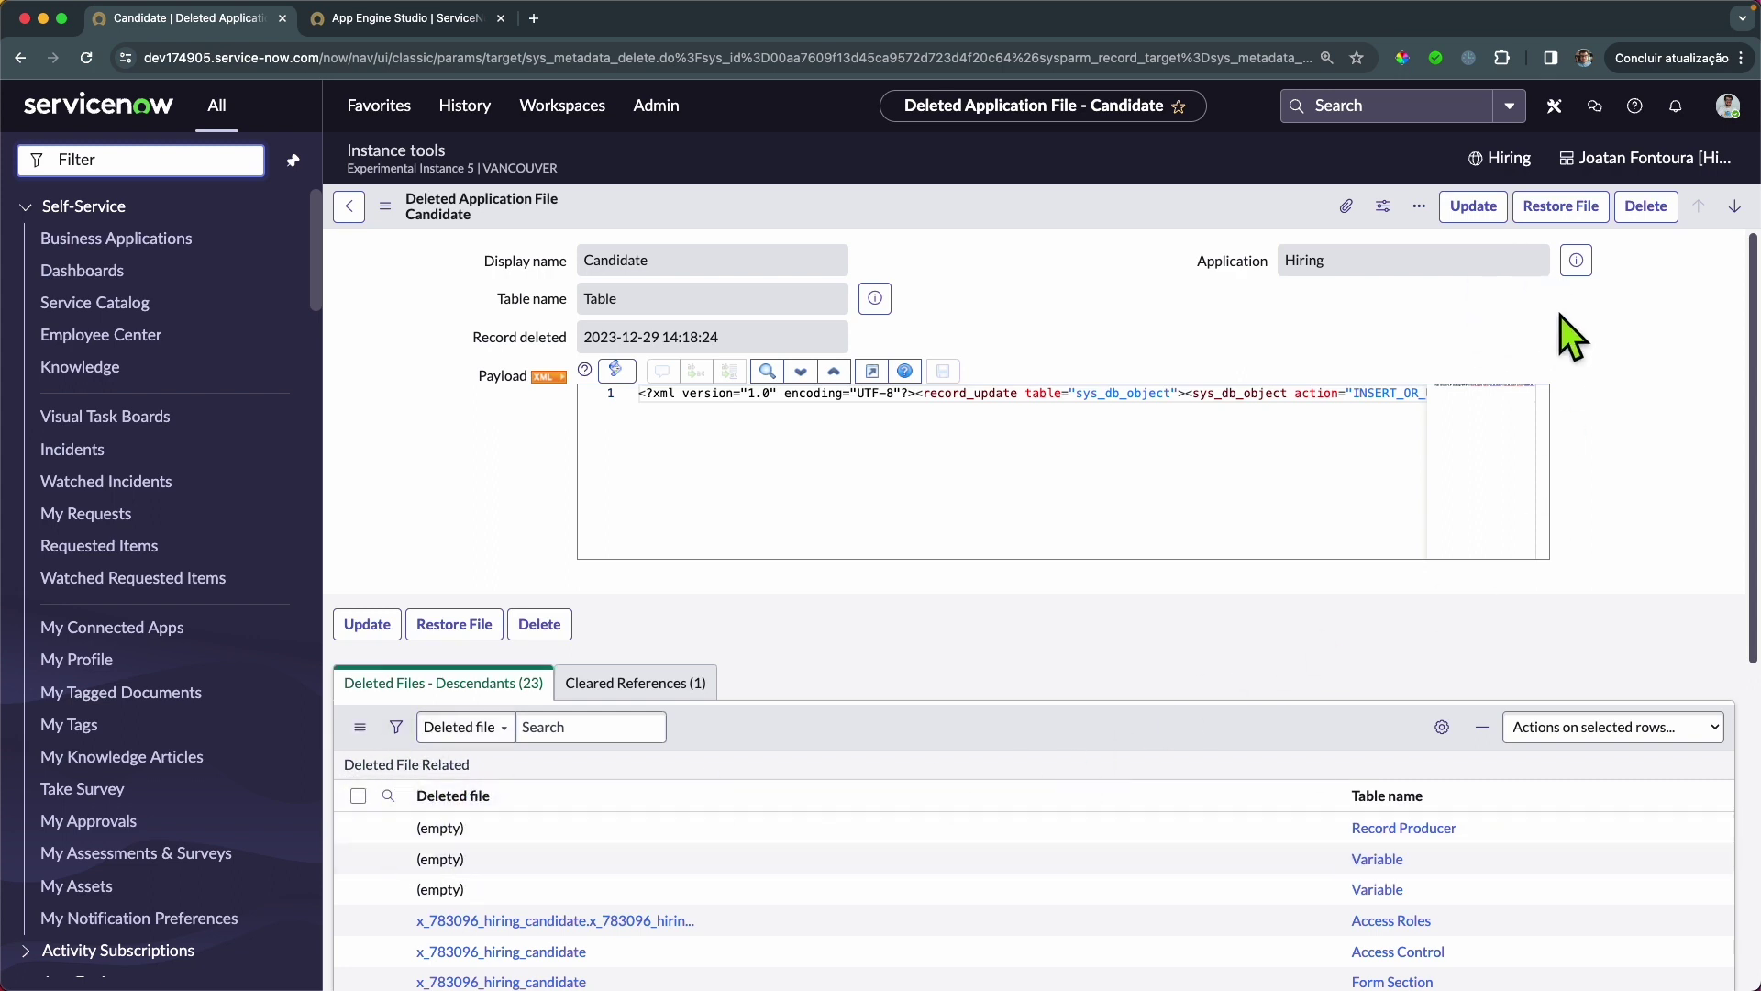
scroll(1522, 653, down, 5)
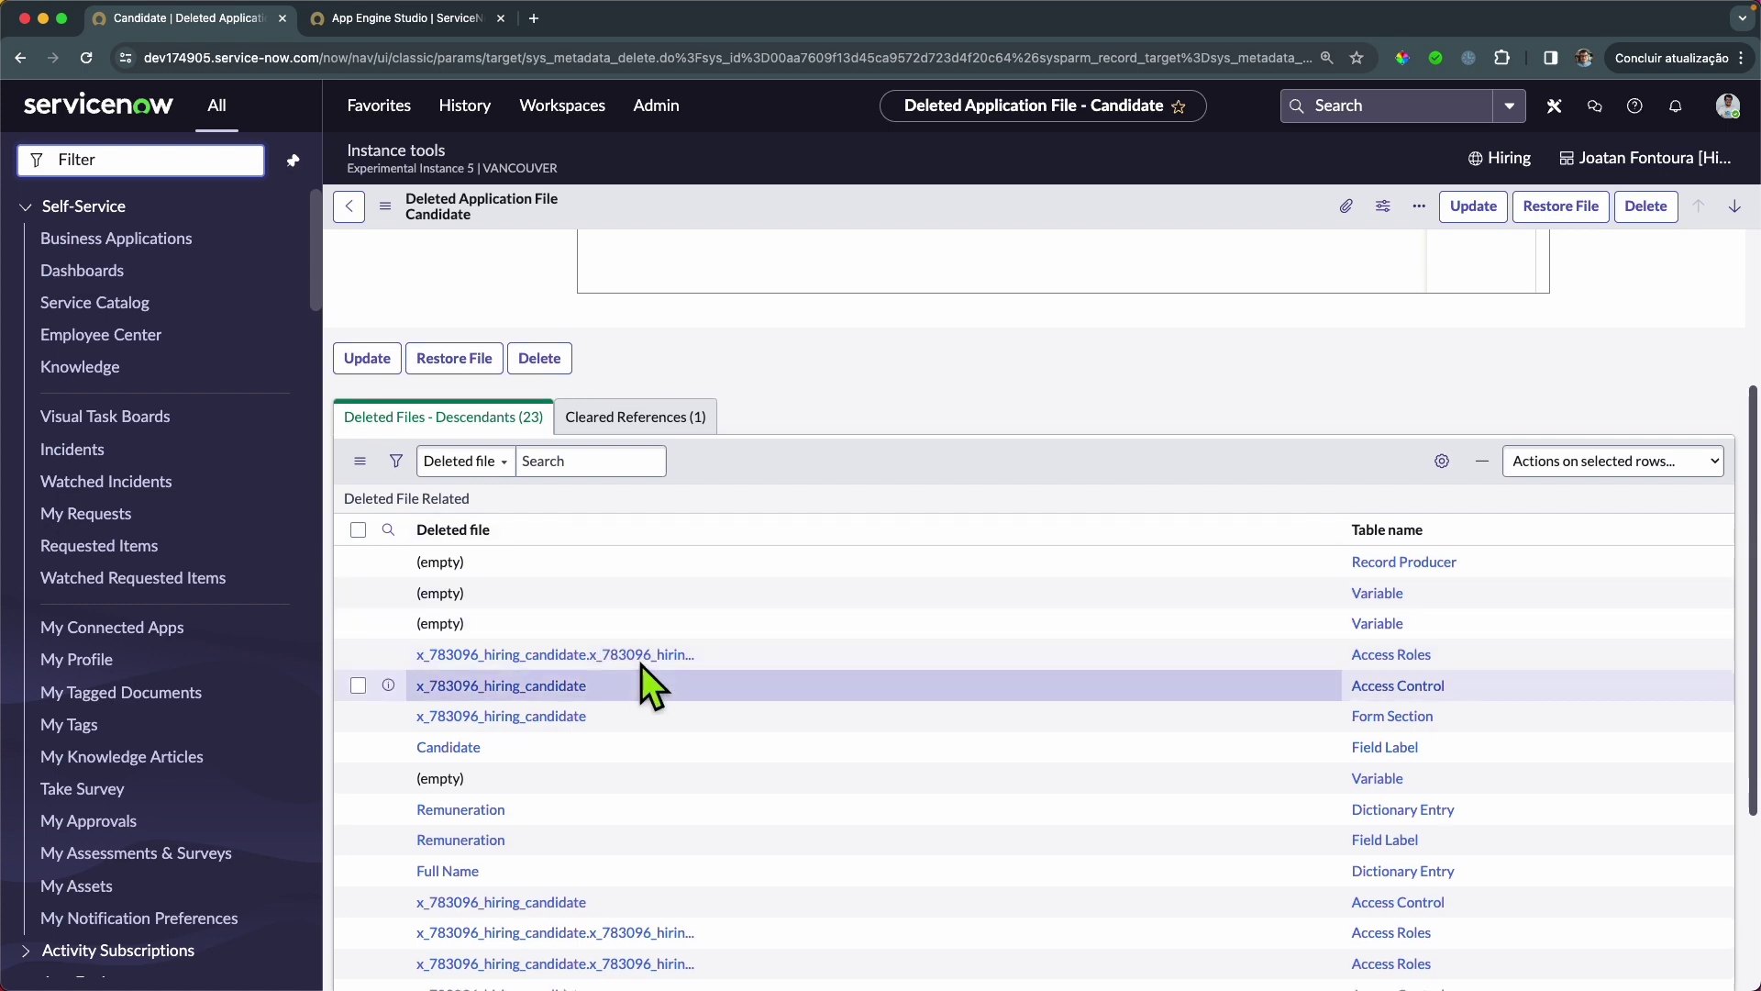
scroll(641, 664, up, 3)
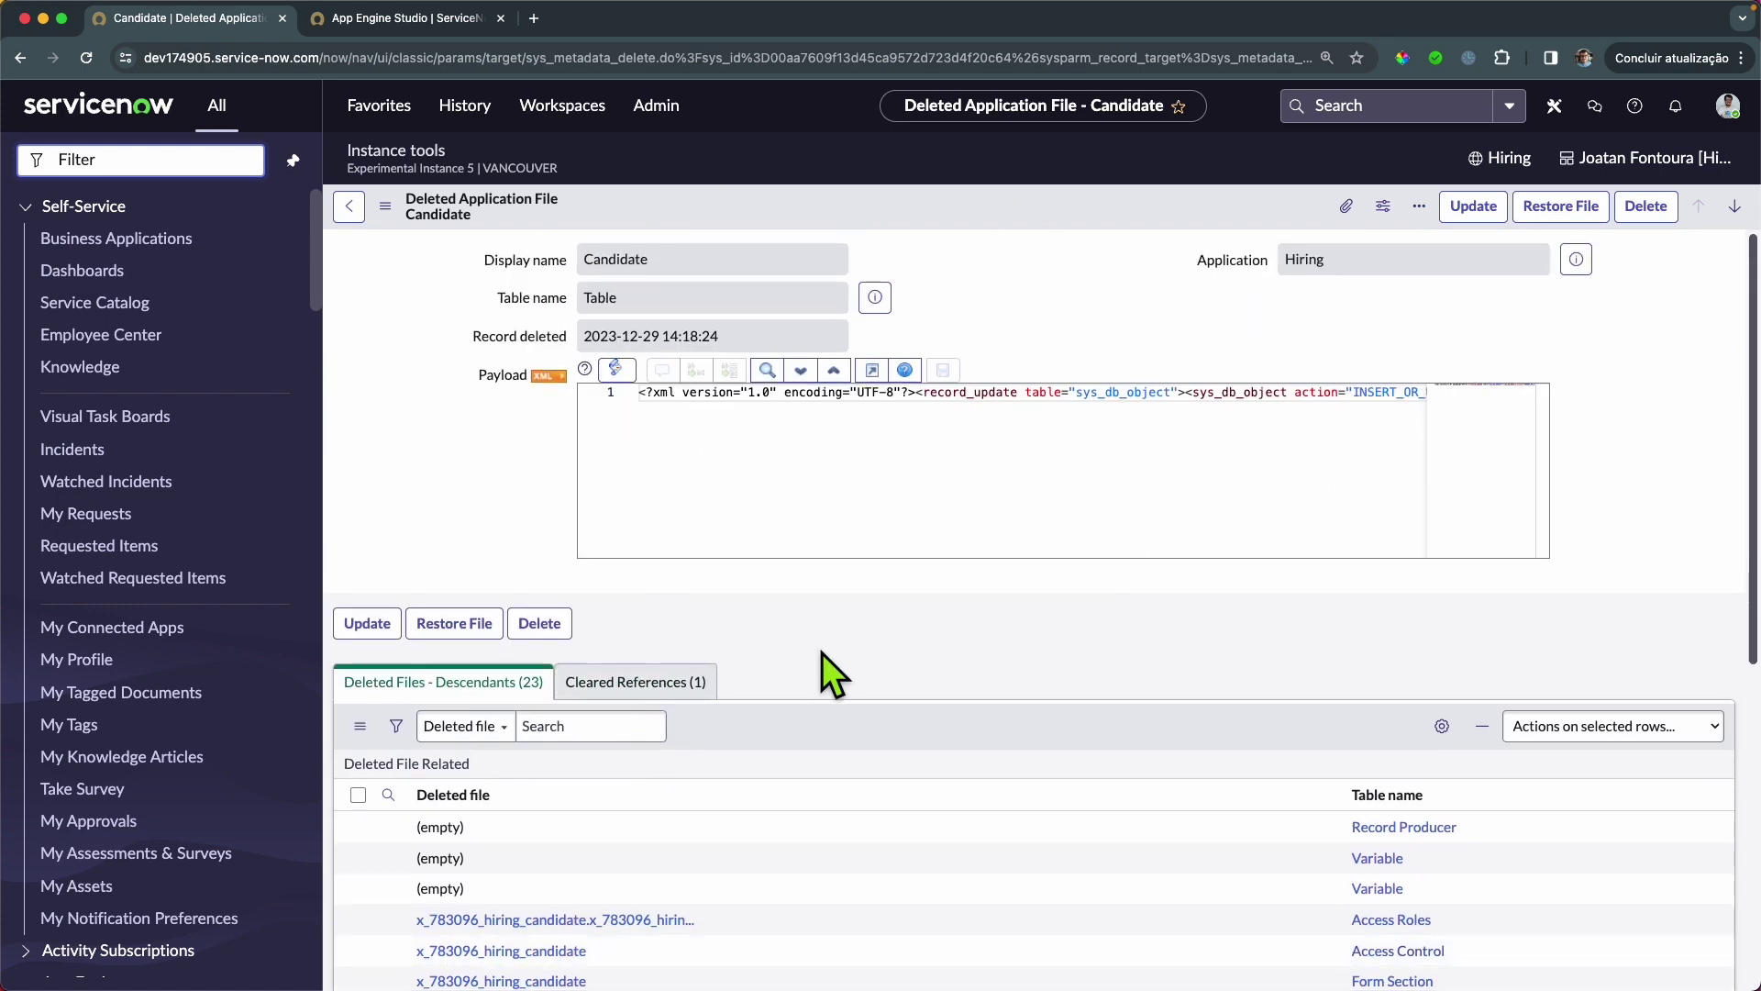
scroll(822, 654, down, 5)
scroll(822, 653, up, 5)
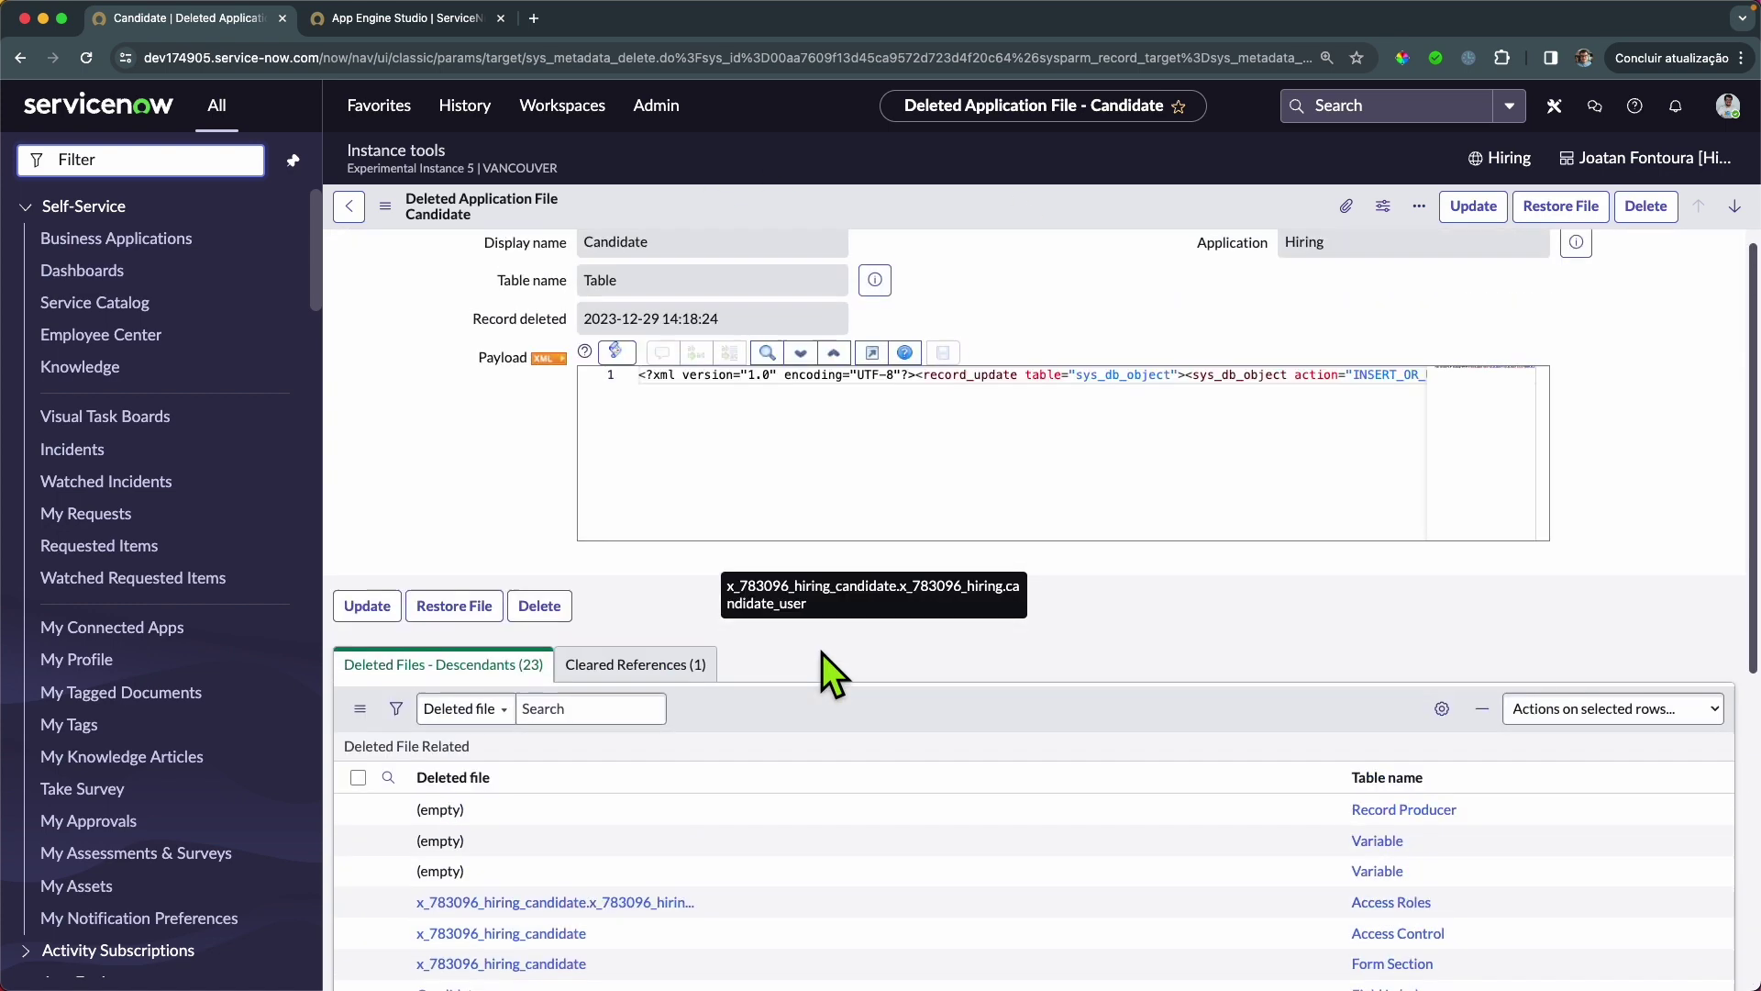
Restore the deleted Candidate file together with its related records, and review the columns of the restored table
click(1560, 205)
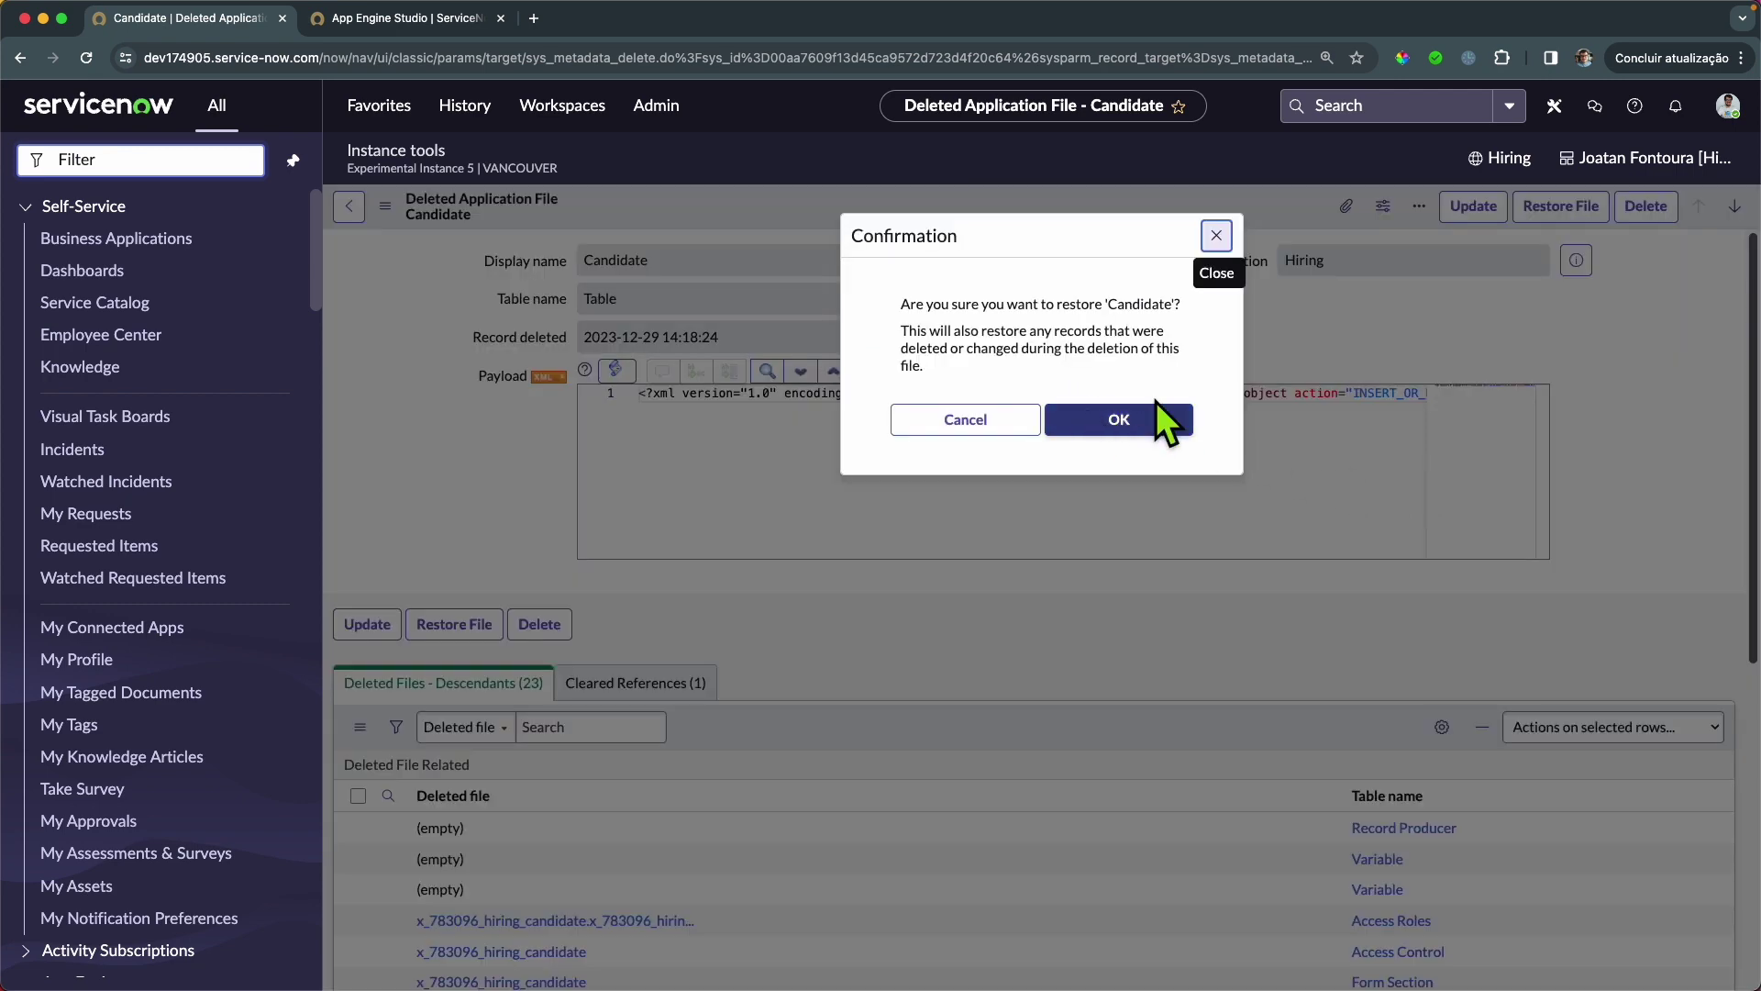
click(1144, 418)
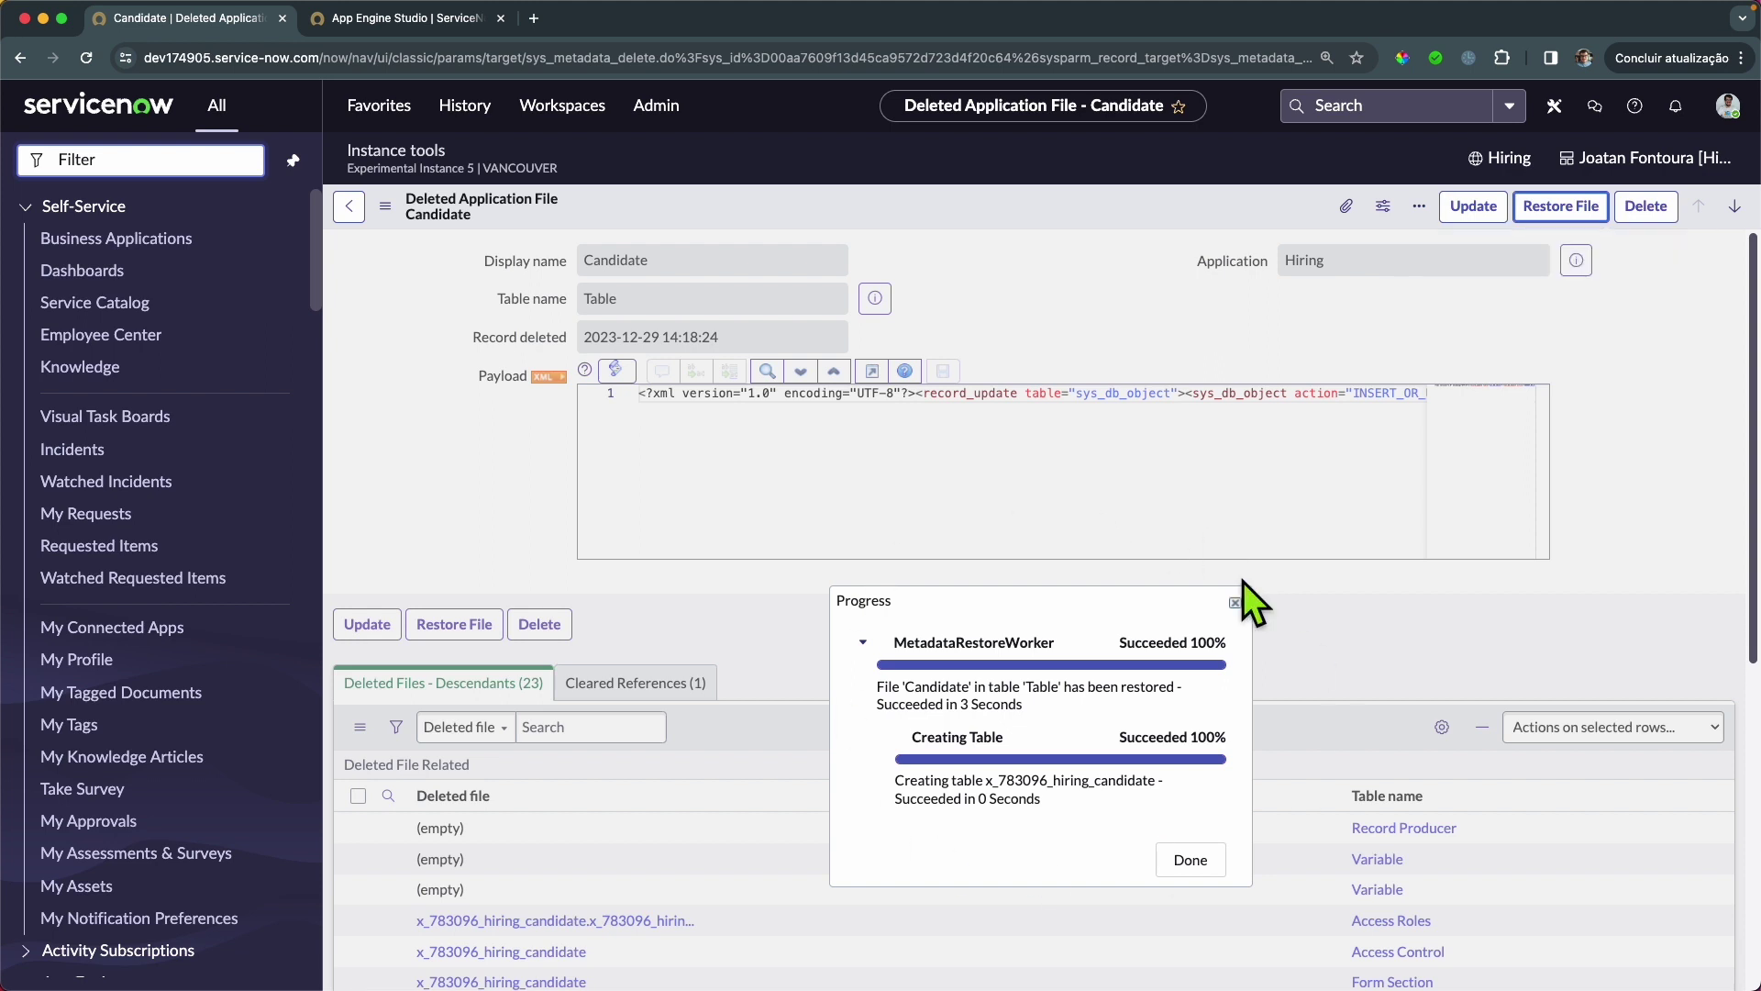
click(1191, 862)
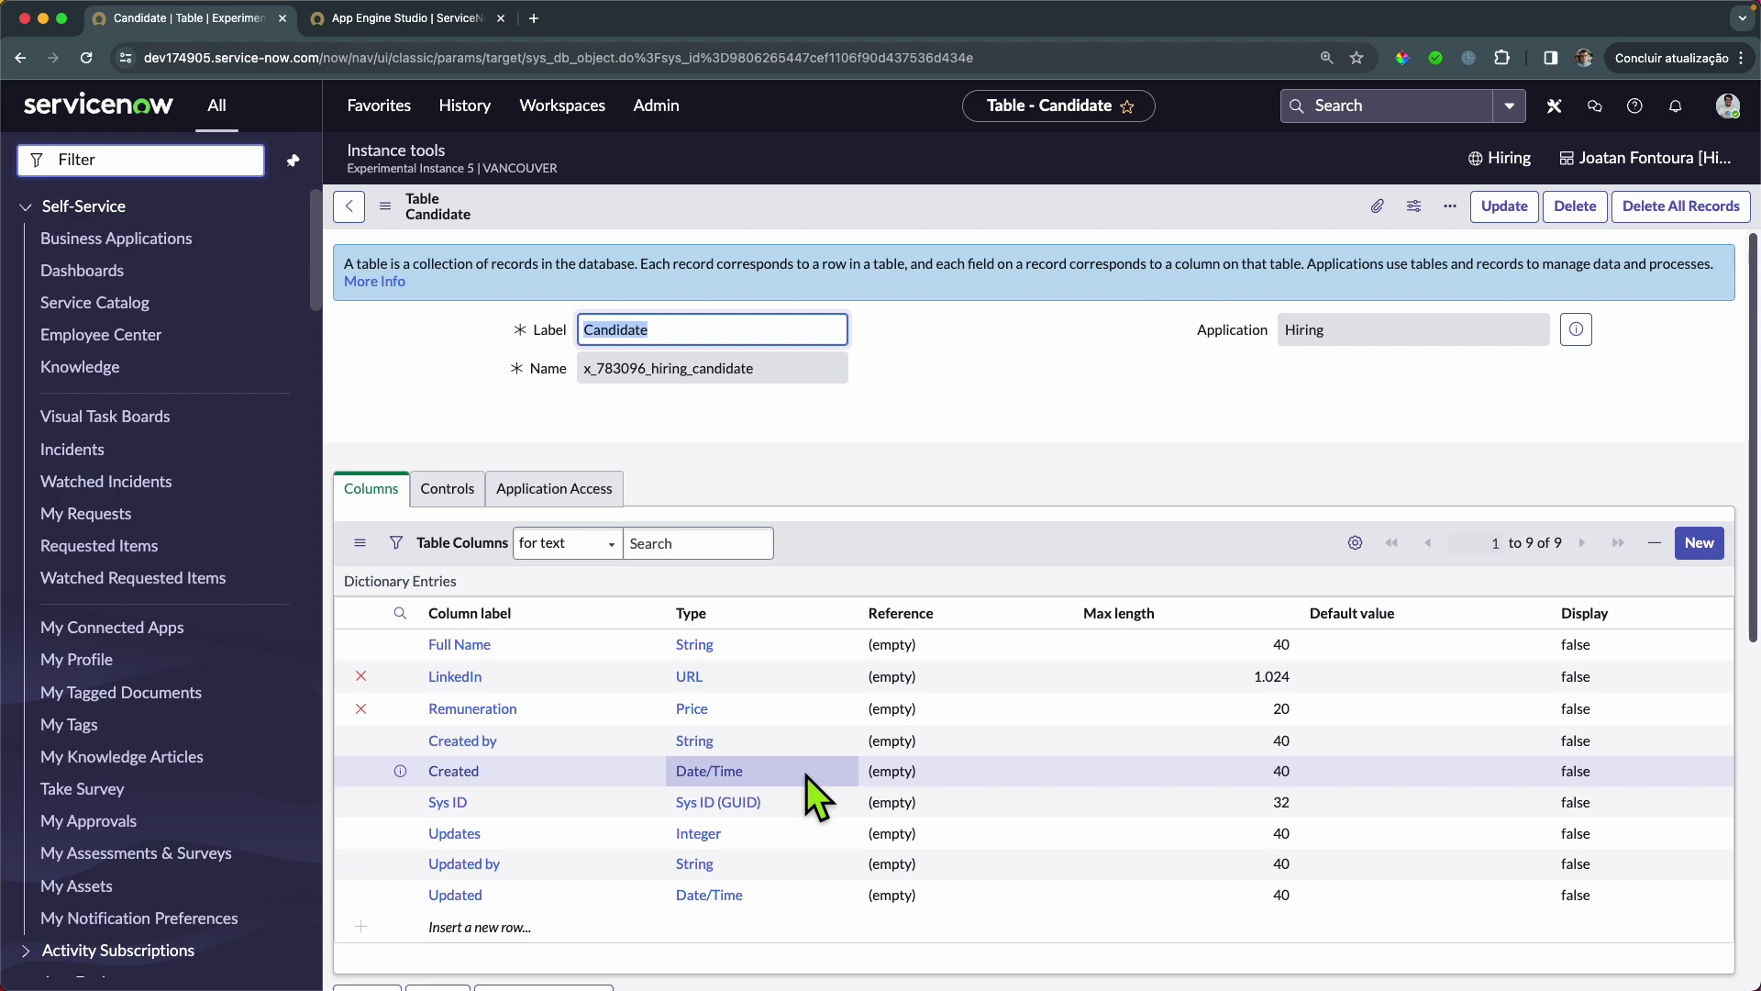
scroll(806, 776, down, 8)
scroll(807, 776, up, 8)
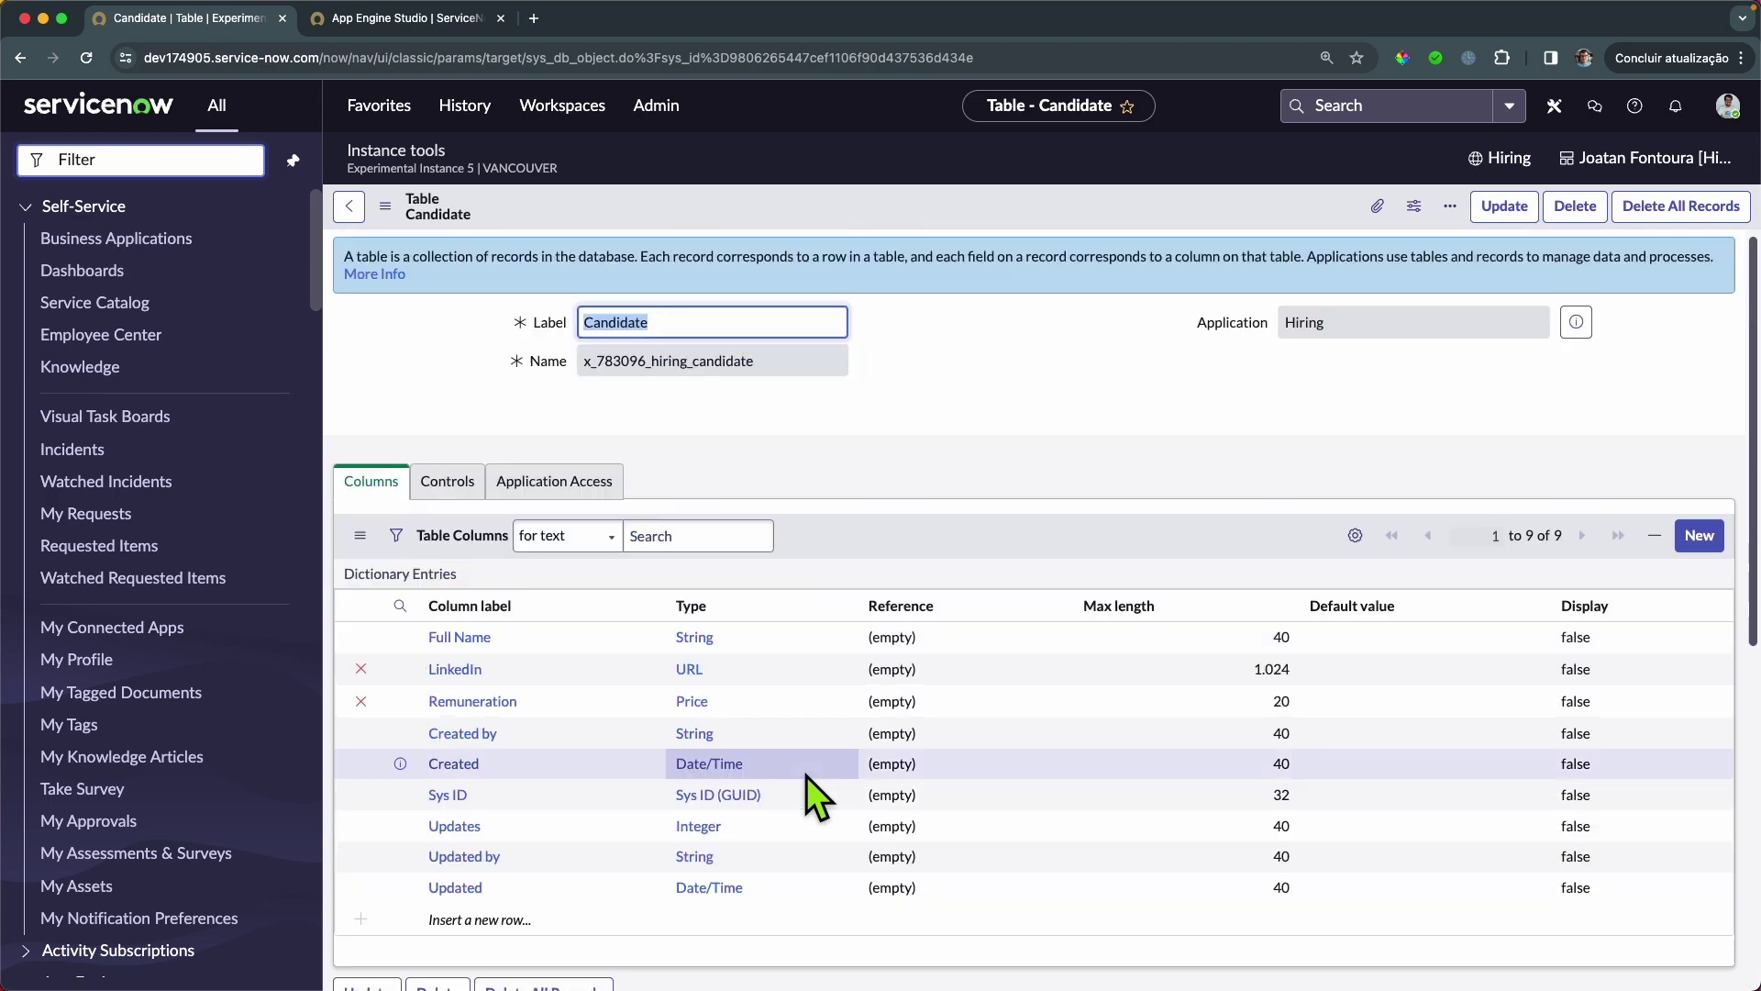
Switch to App Engine Studio, reload the Hiring app, dismiss the Add data tour and show only the app's data
click(403, 17)
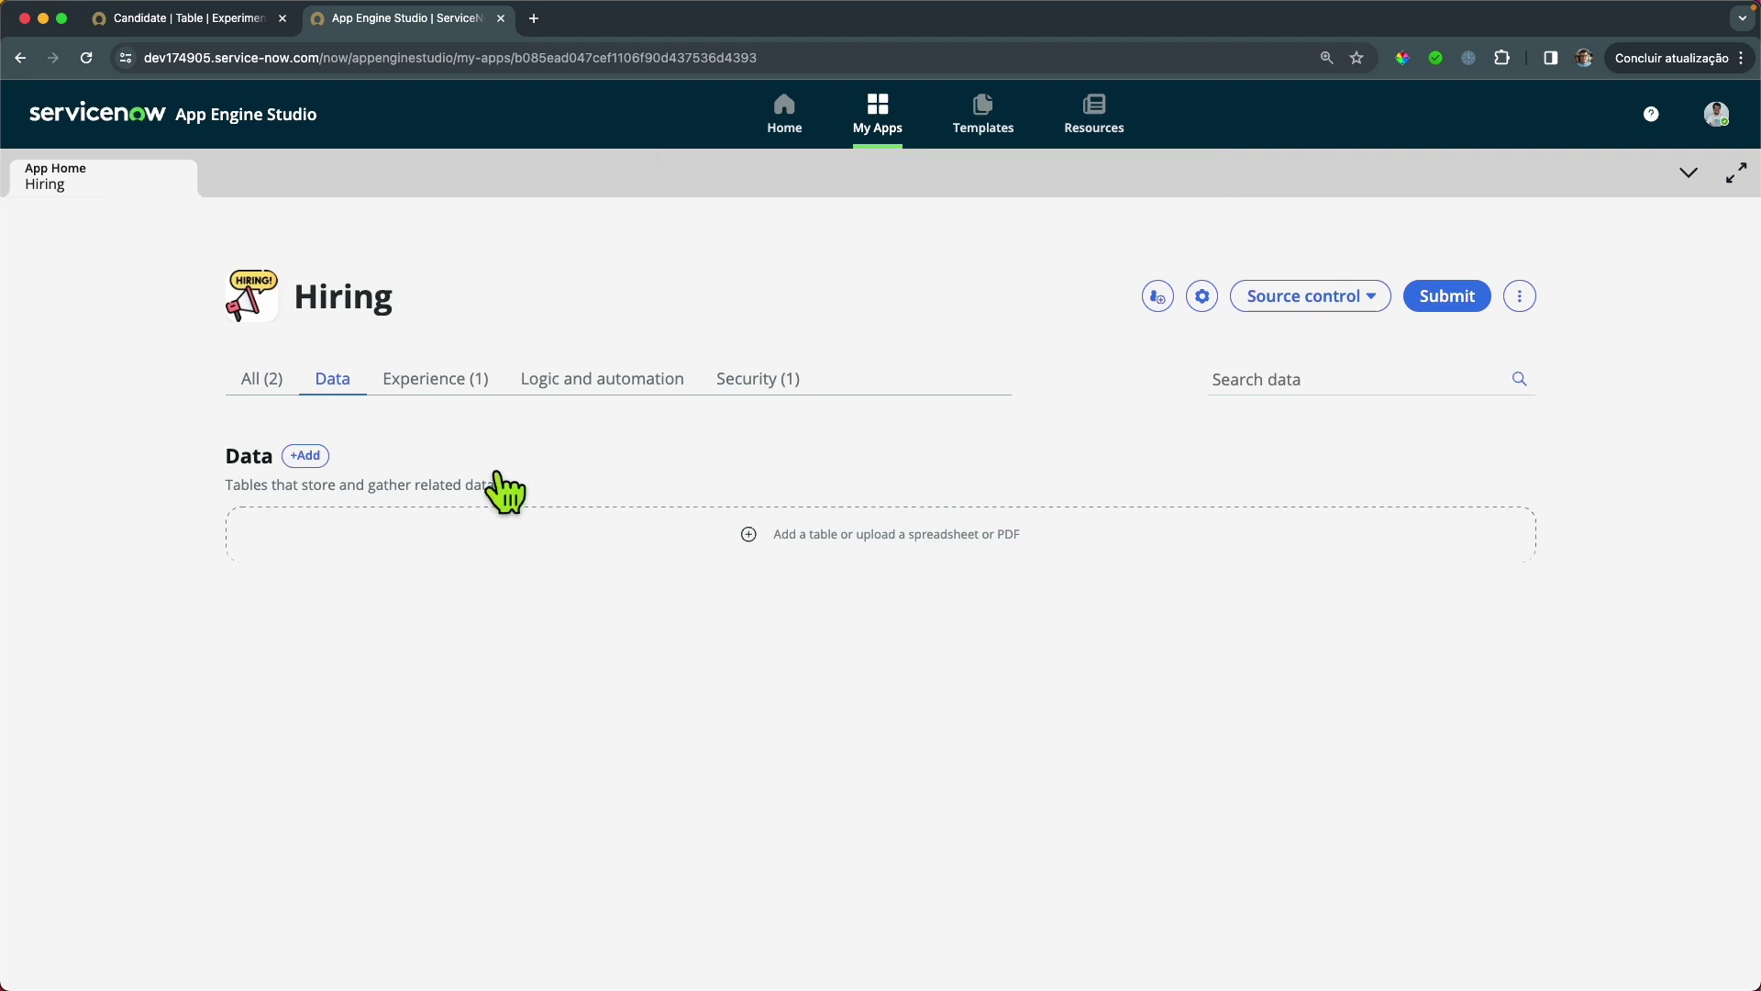
click(86, 58)
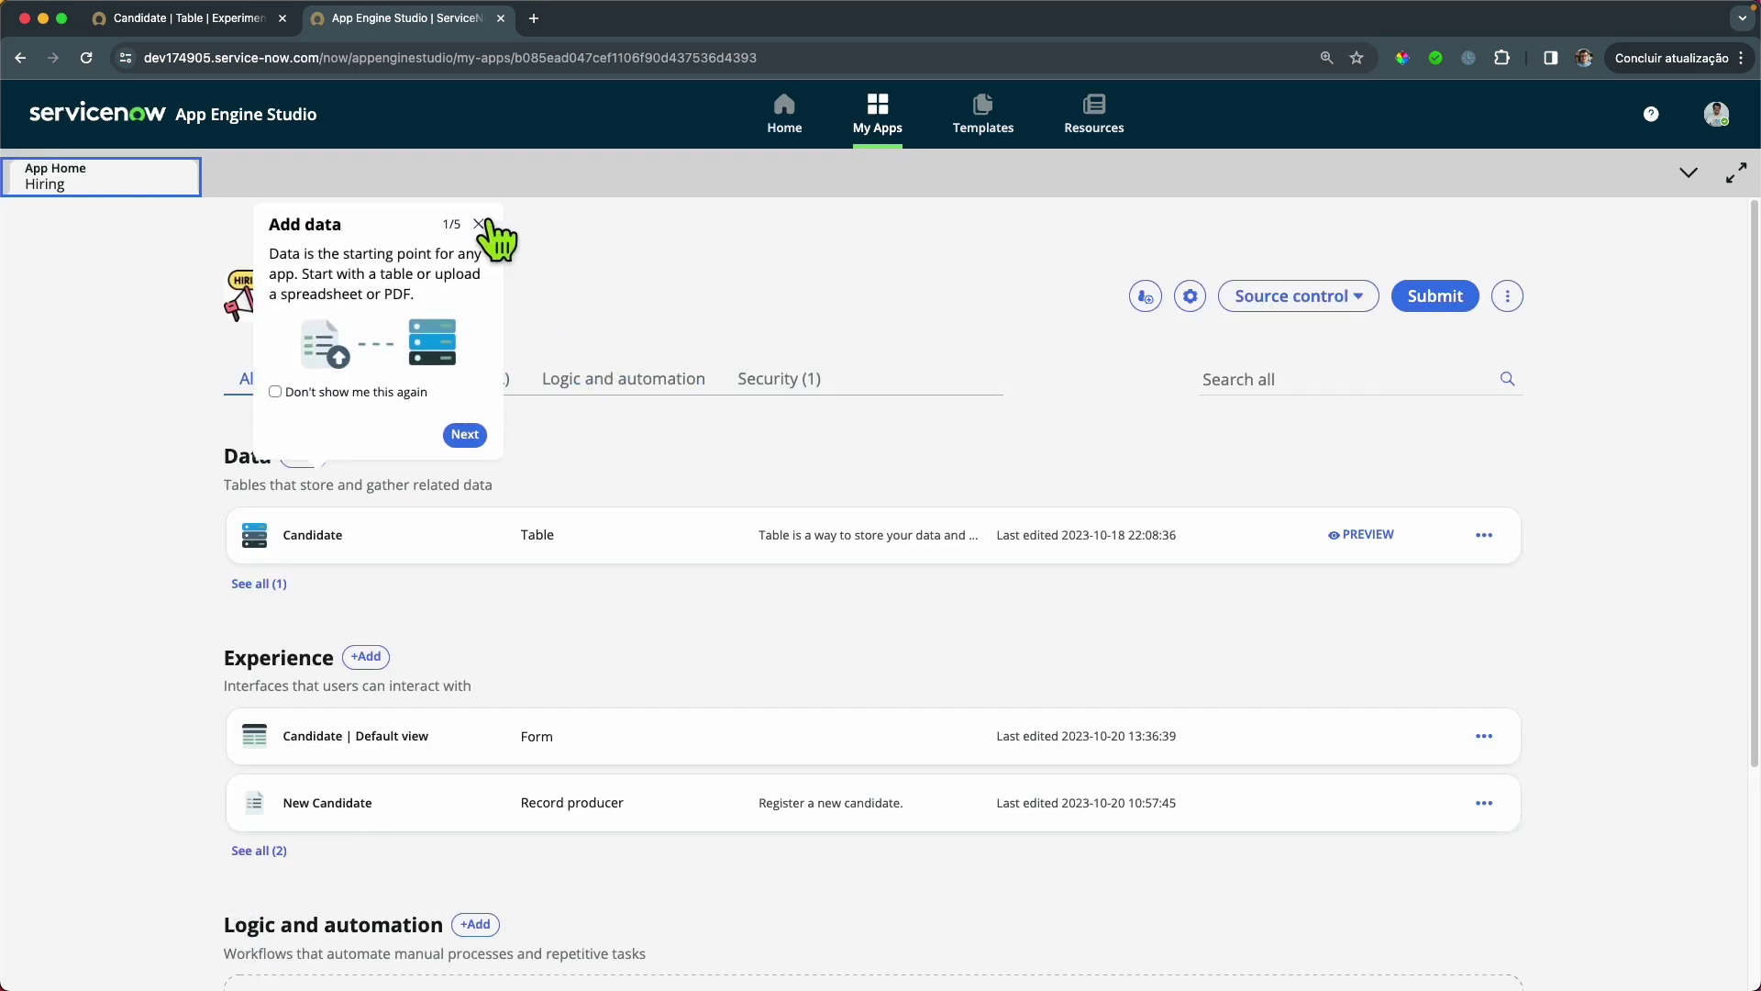
click(477, 224)
click(341, 380)
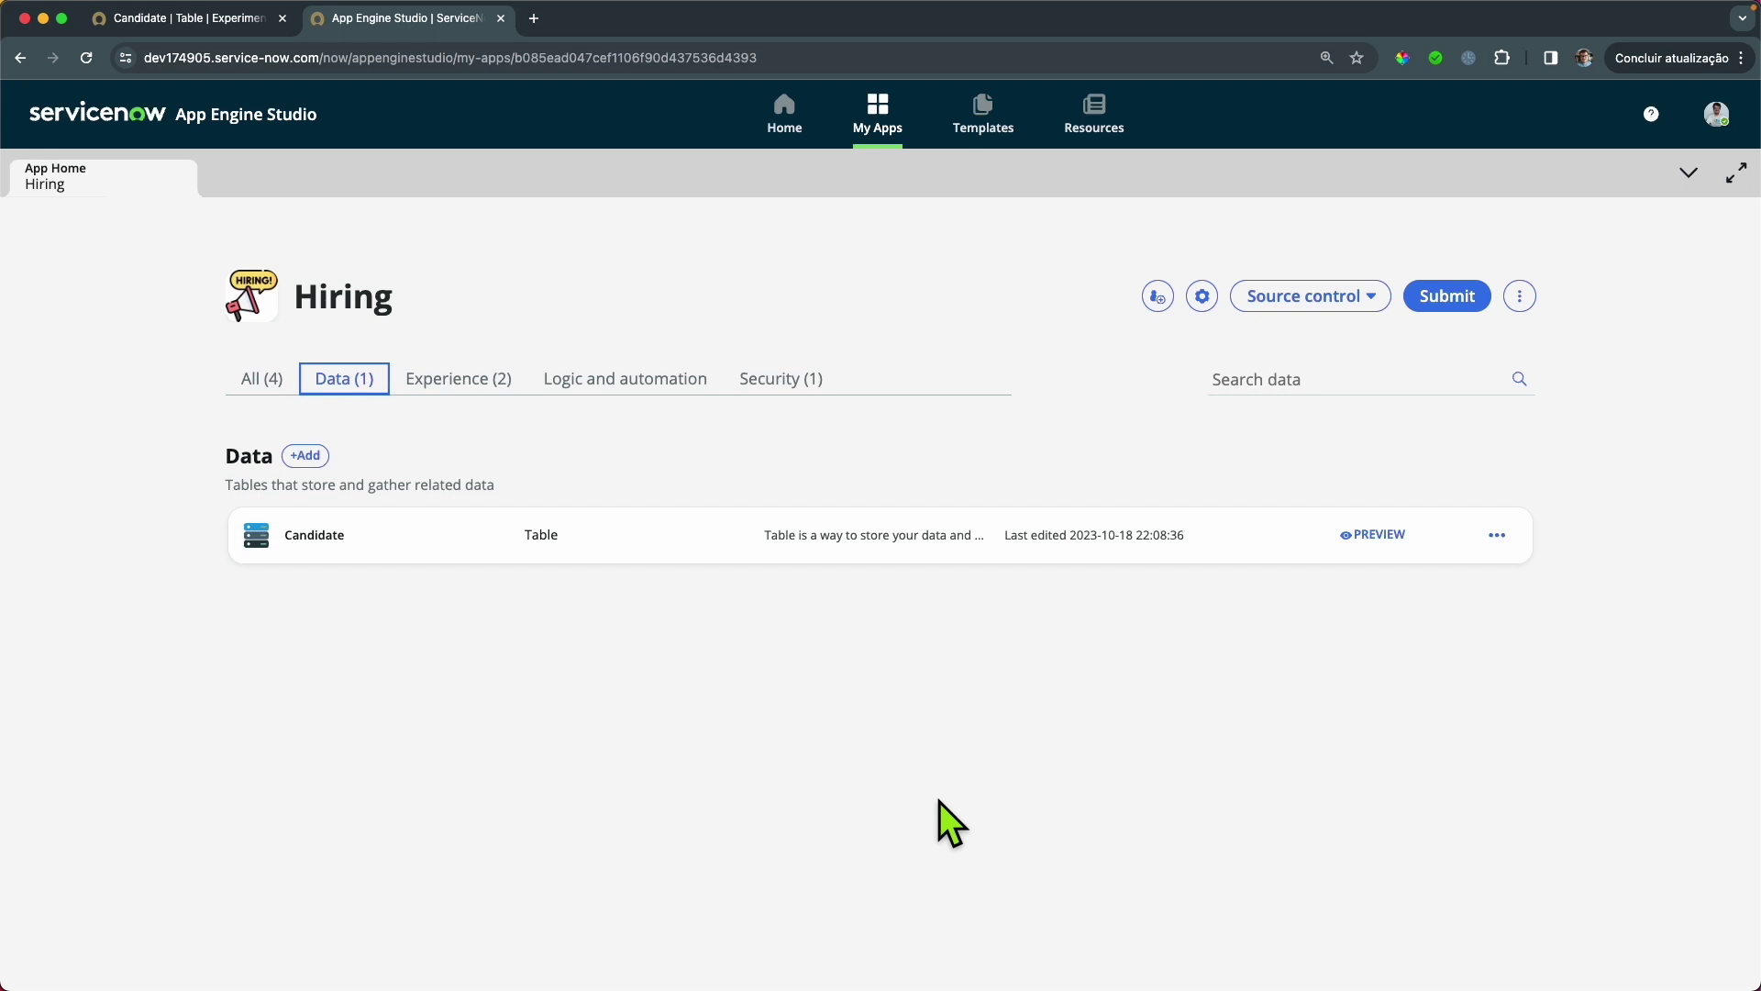
Preview the Candidate table's record list, open a blank new-record form to check its fields and leave it without submitting
click(1373, 540)
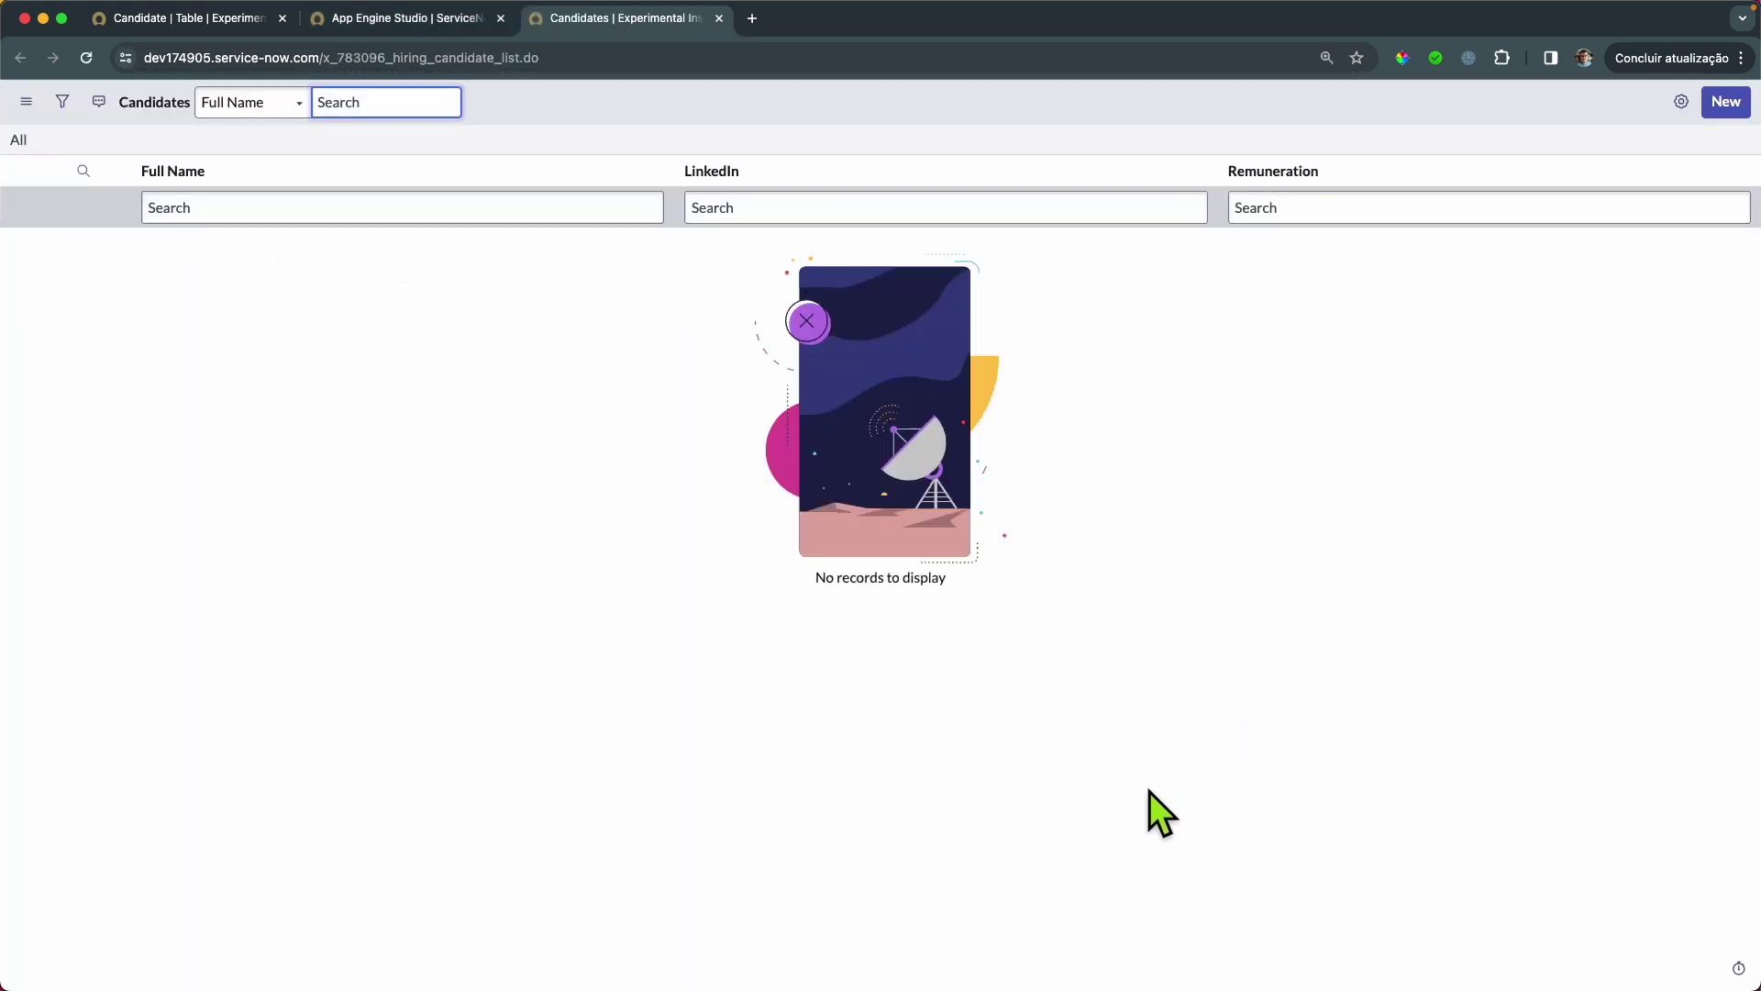
click(1726, 104)
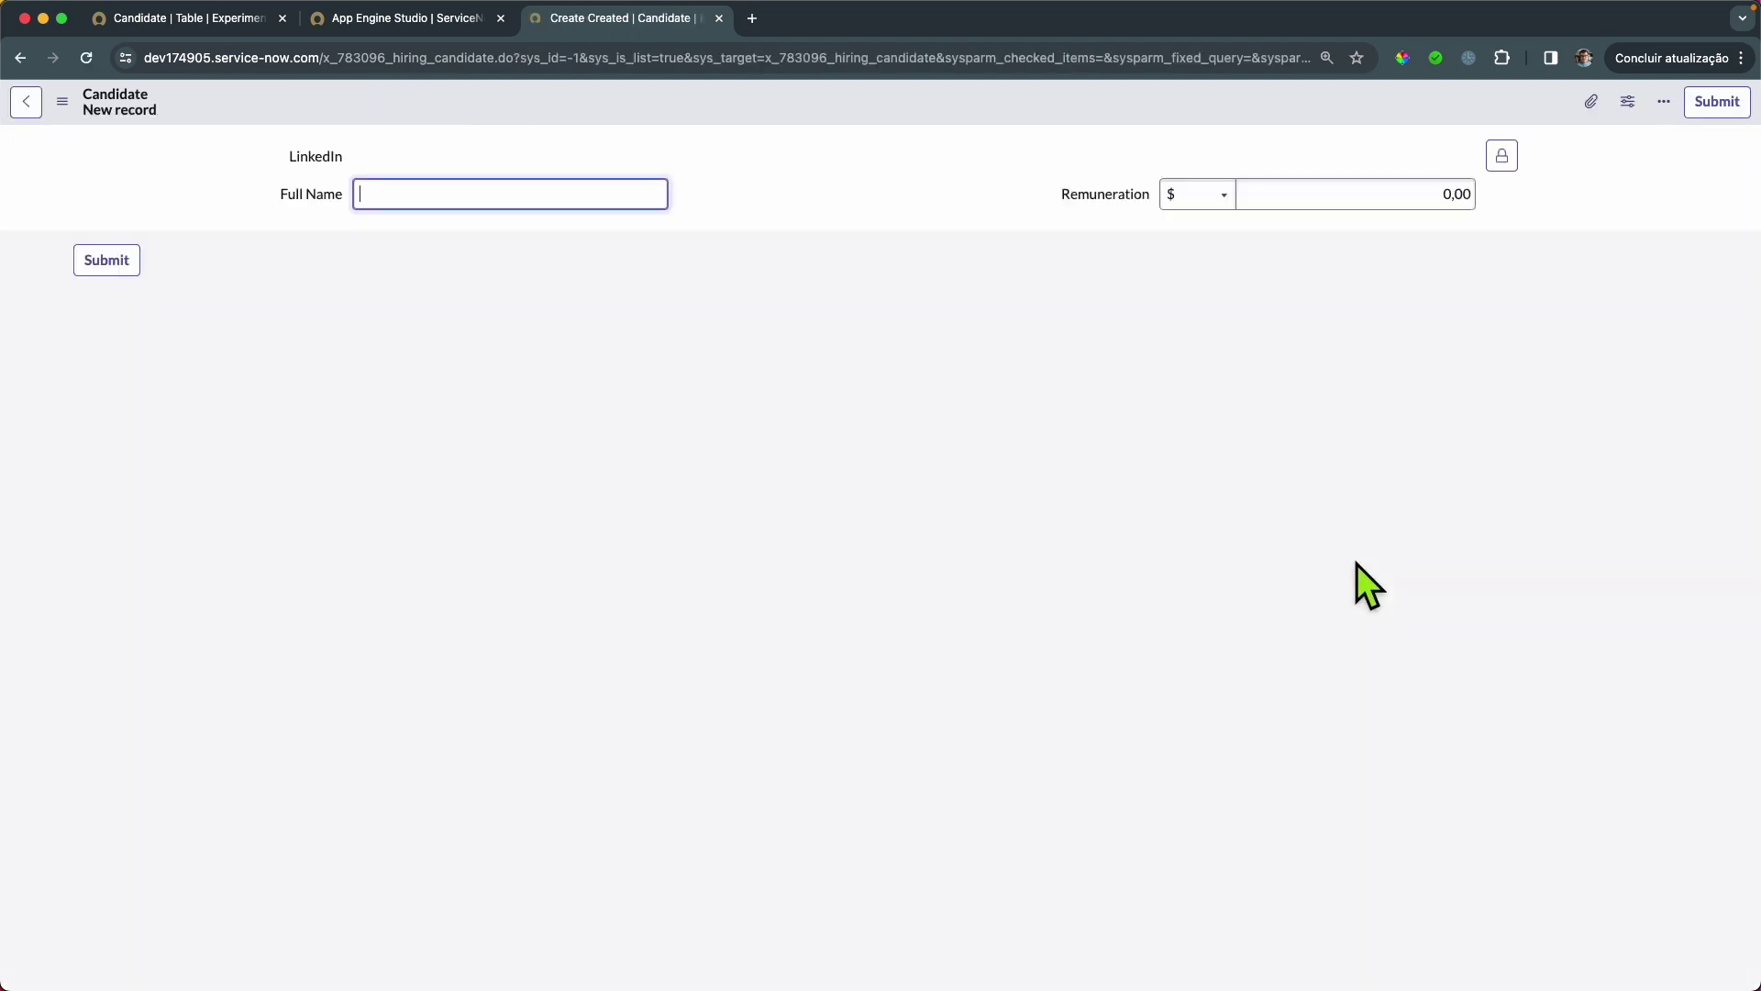
click(27, 104)
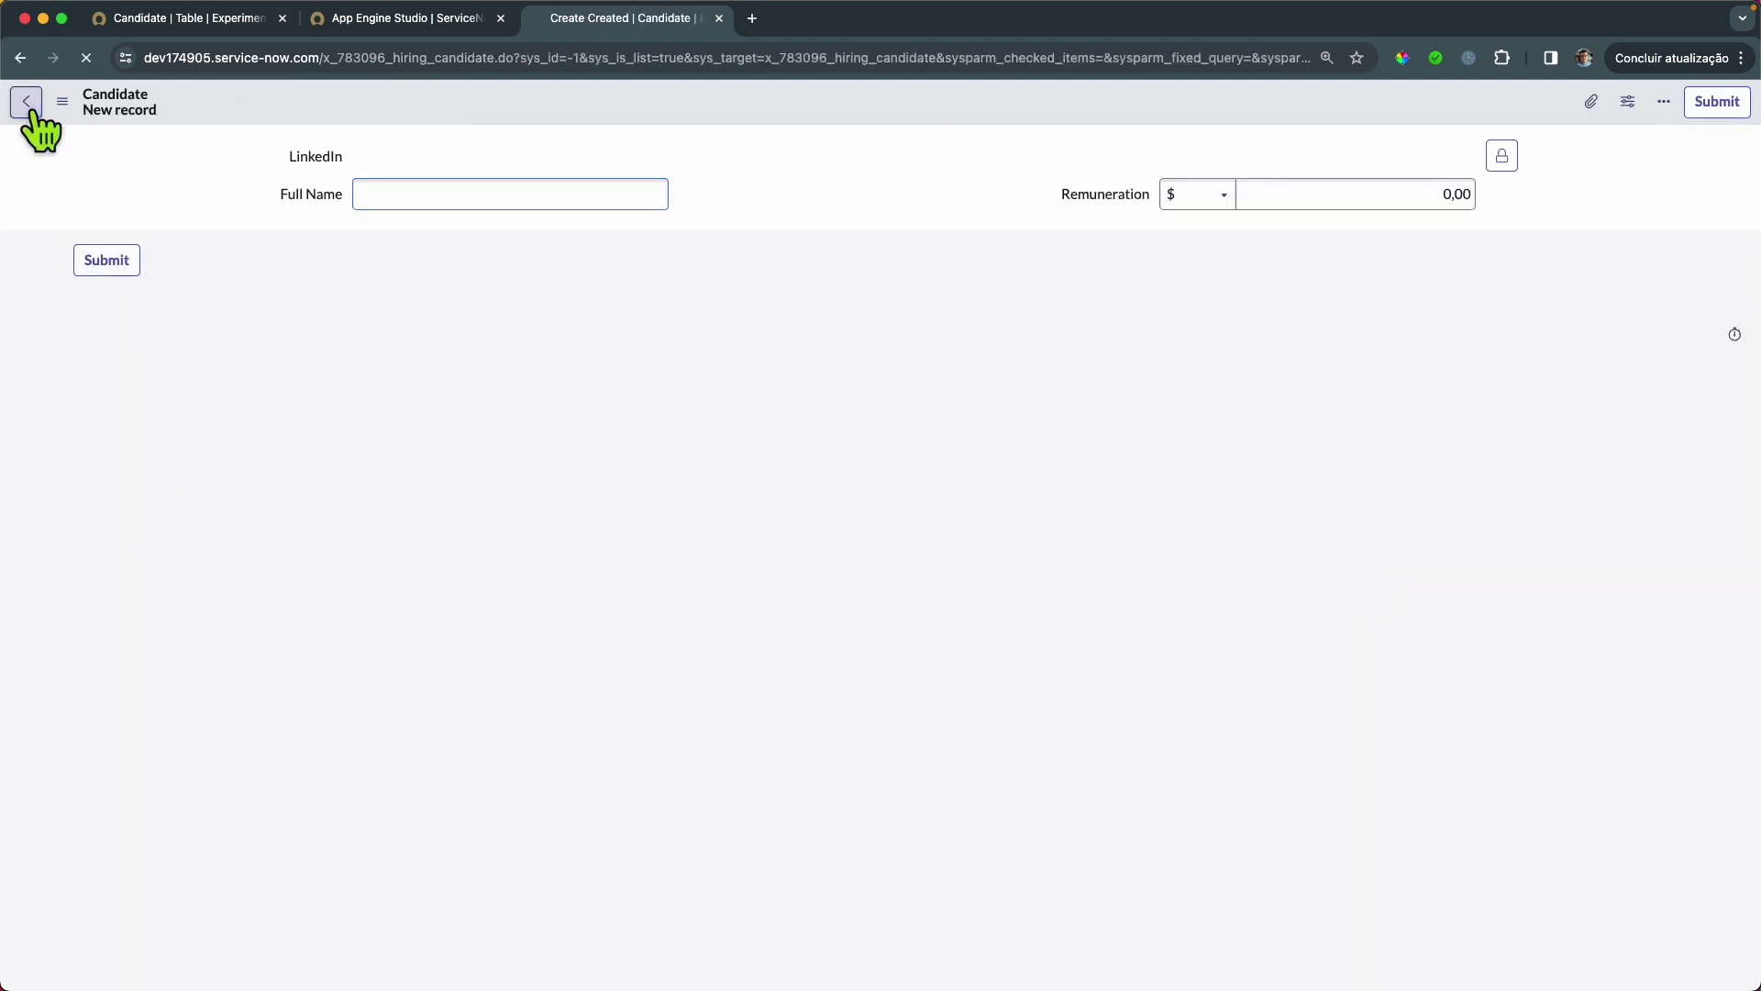